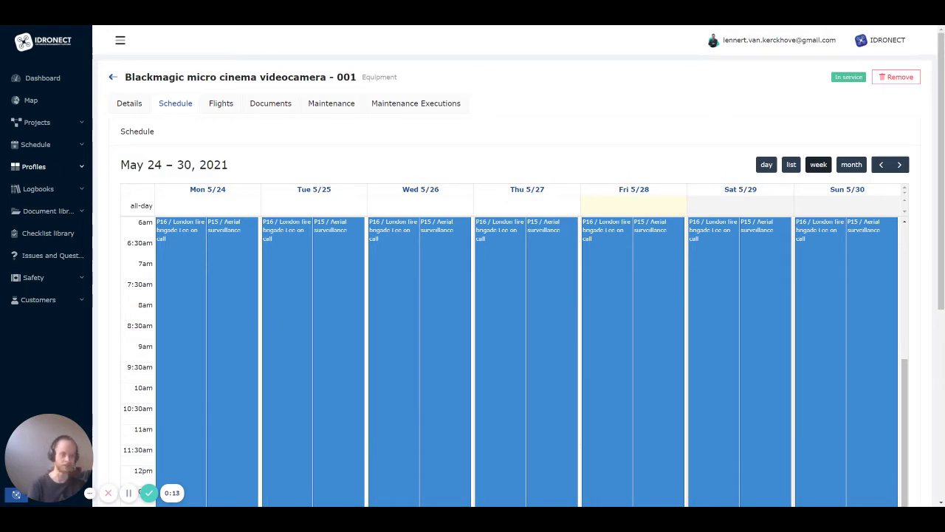
Open the Company page from the Profiles section of the sidebar
left_click(52, 167)
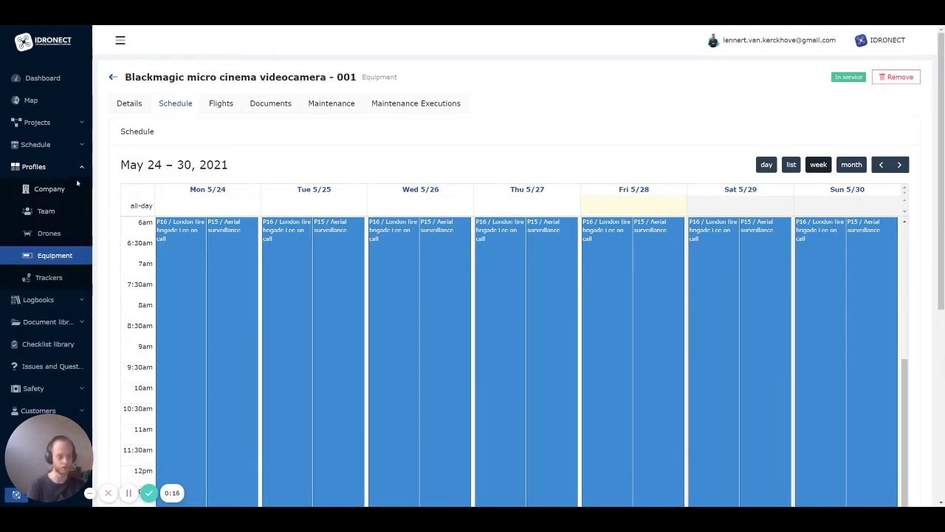
left_click(65, 194)
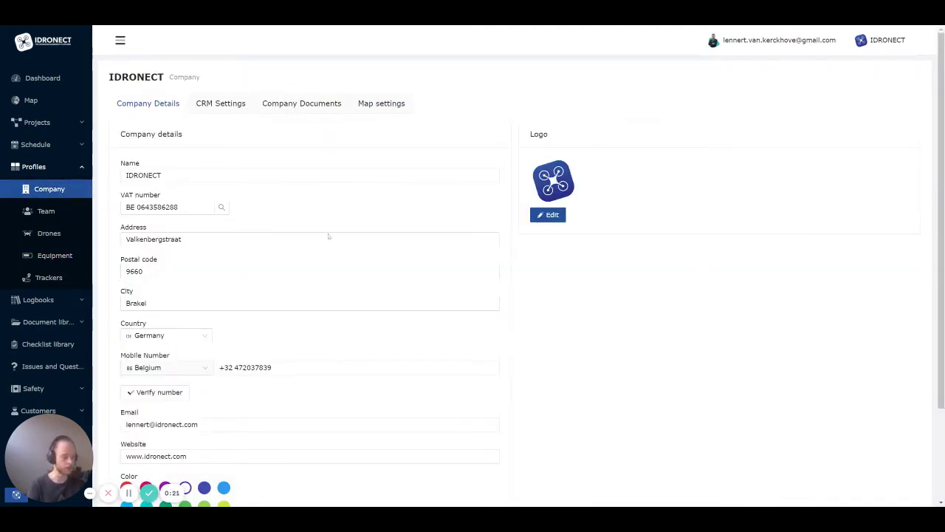
Scroll through the company details, then show the CRM Settings for currency, invoices, quotes and credit notes
scroll(156, 350, "down", 2)
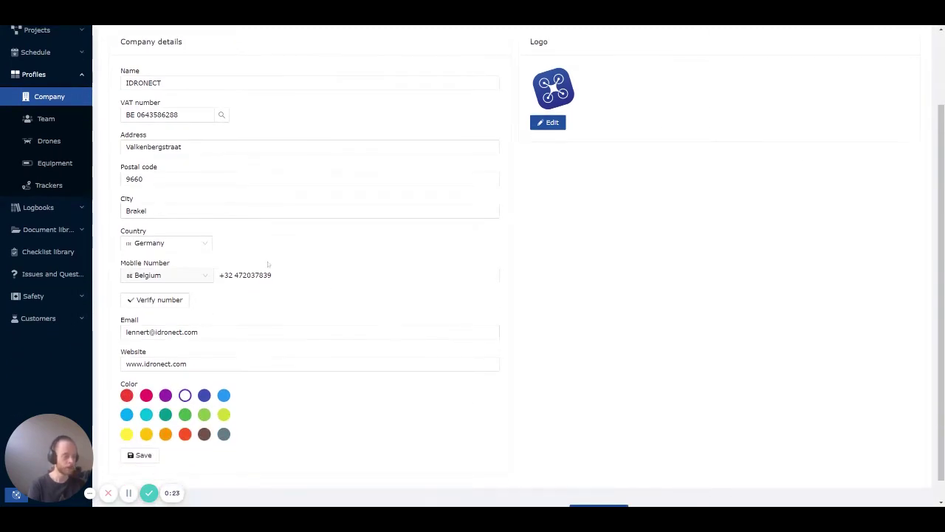
scroll(416, 332, "up", 2)
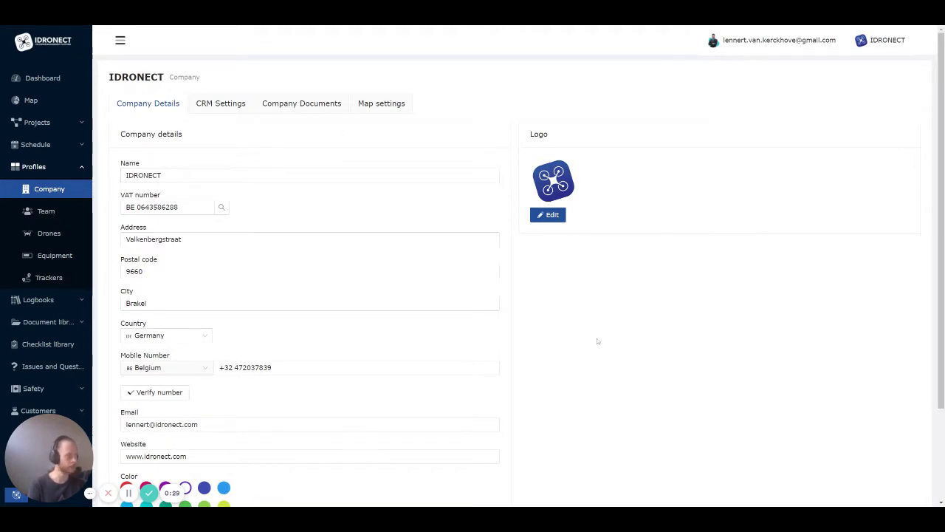
left_click(226, 107)
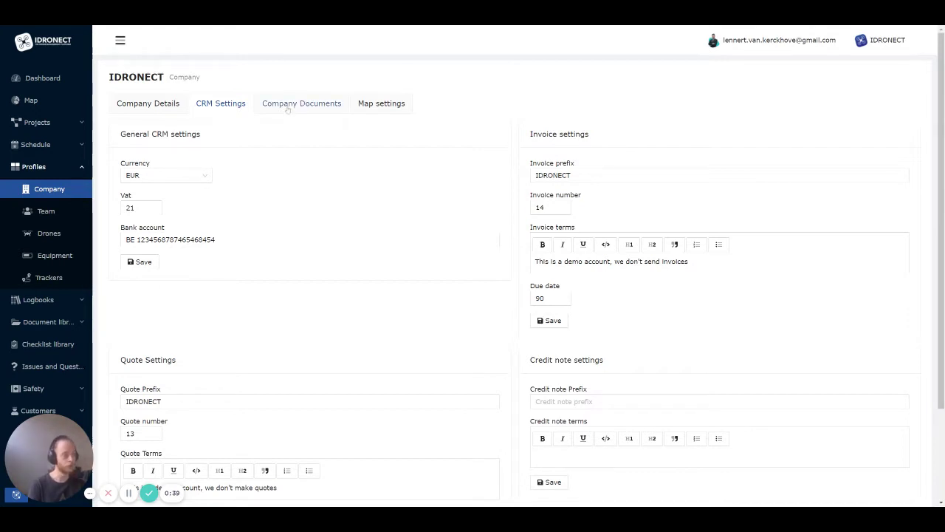
Browse the Map settings location picker without saving, keeping 50.606, 4.334, then go to Team
left_click(405, 104)
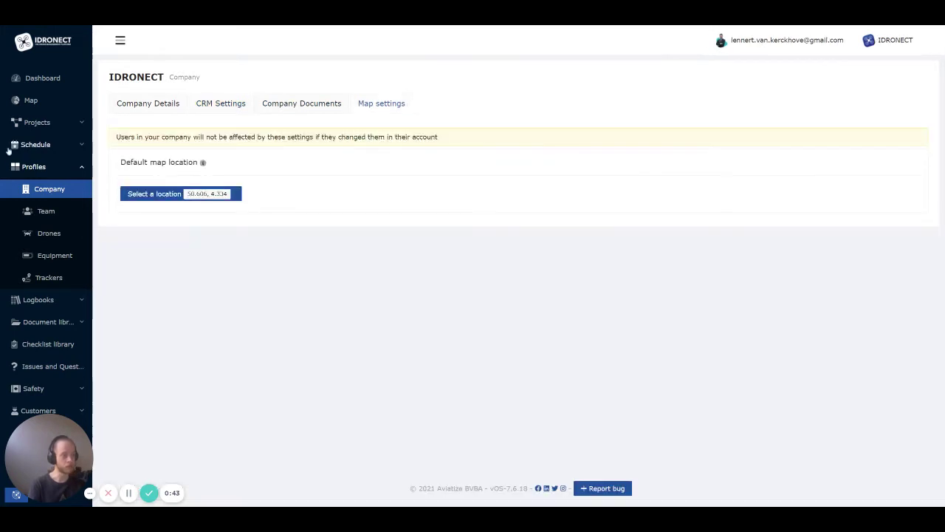
mouse_move(202, 164)
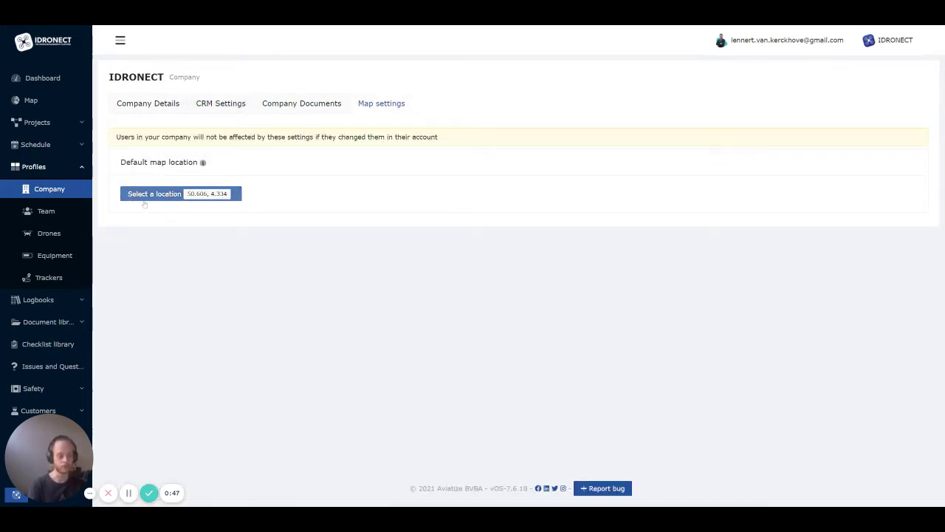
left_click(145, 199)
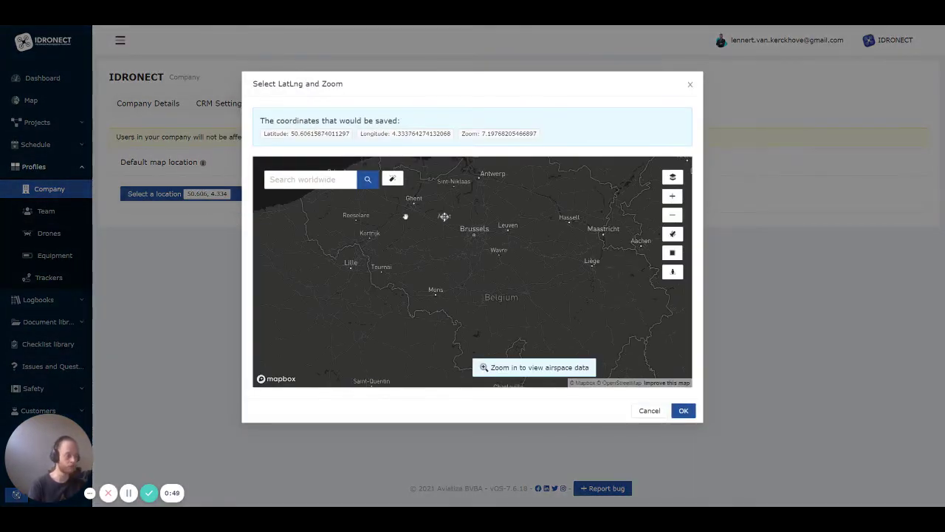
scroll(473, 223, "up", 5)
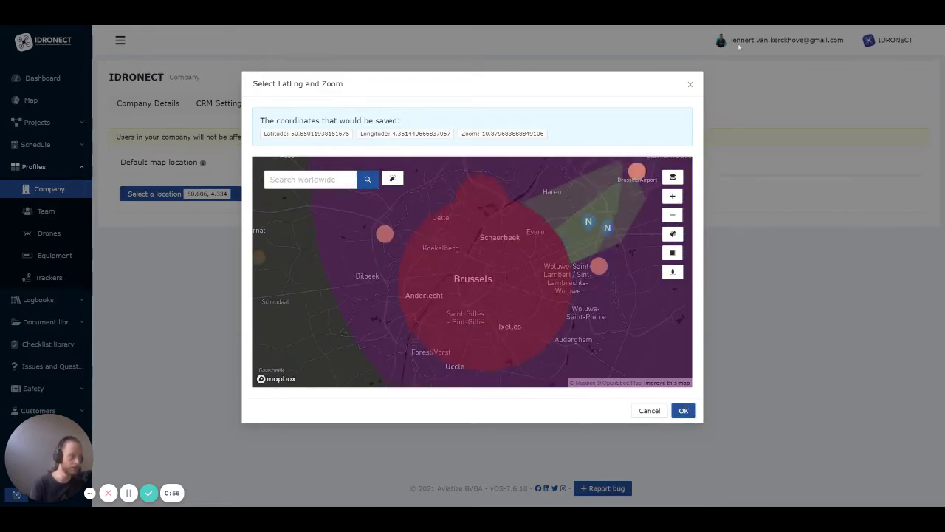
left_click(691, 85)
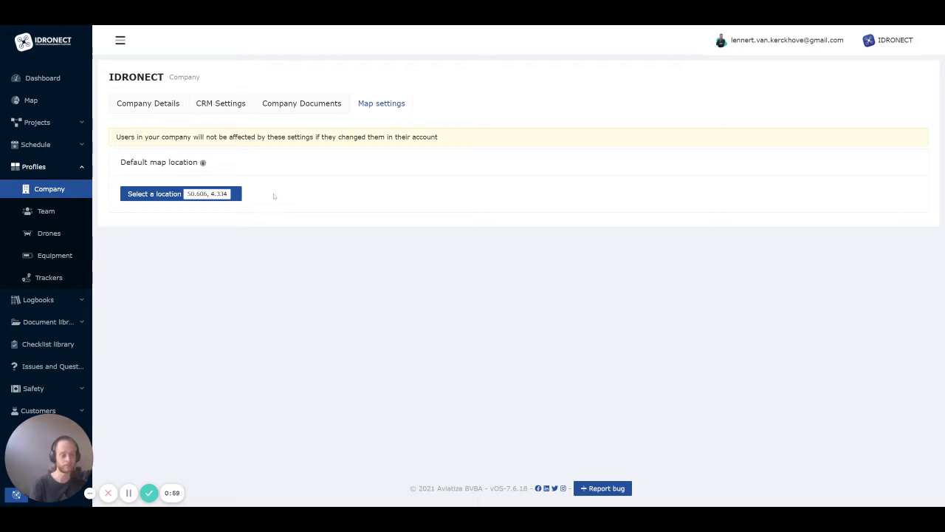
left_click(46, 211)
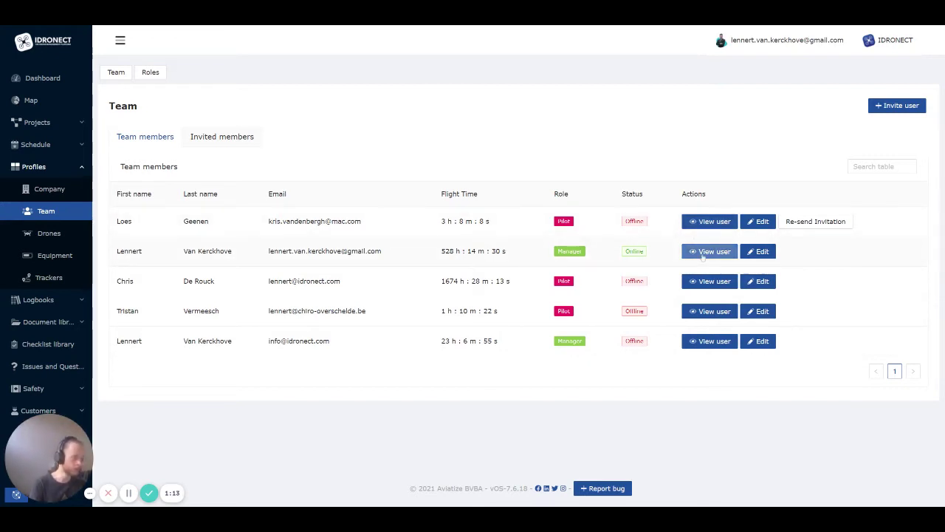
Review the second team member's profile, Pilot logbook, Security and Map settings, then go to Drones
left_click(703, 255)
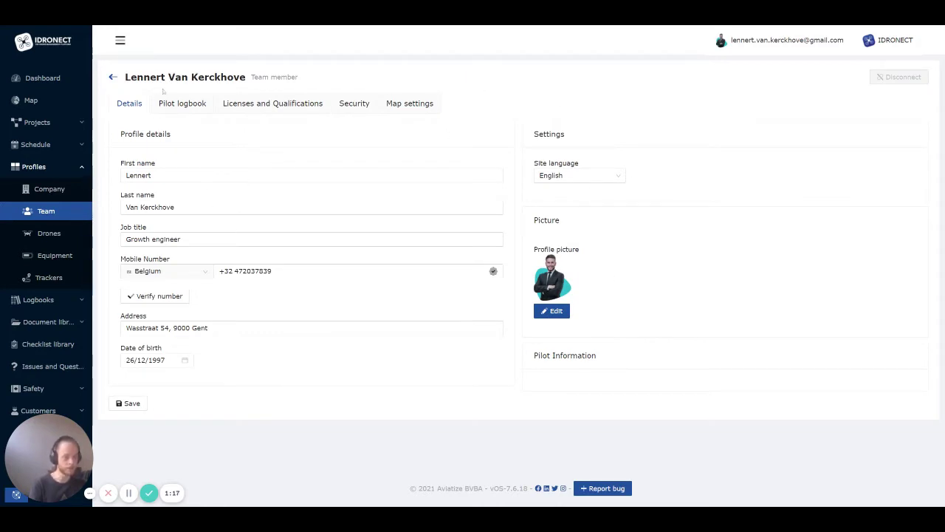
left_click(178, 107)
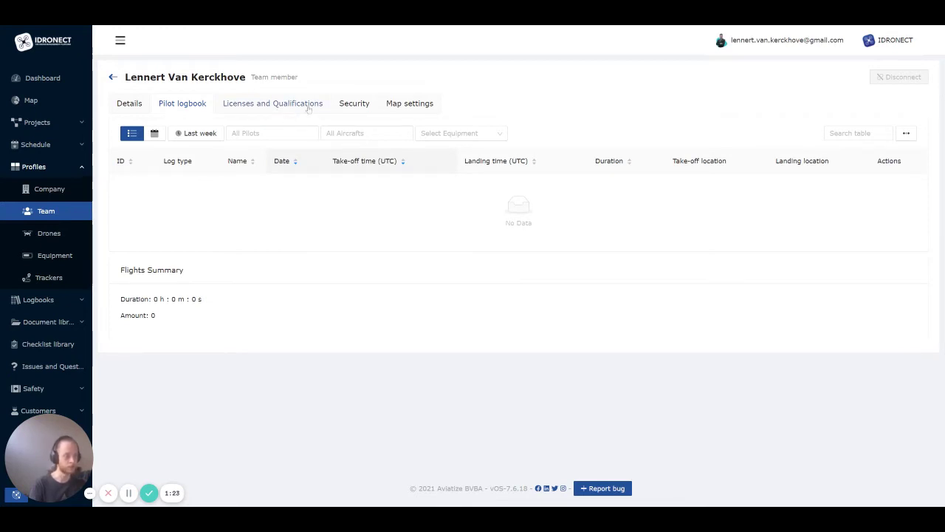
left_click(349, 111)
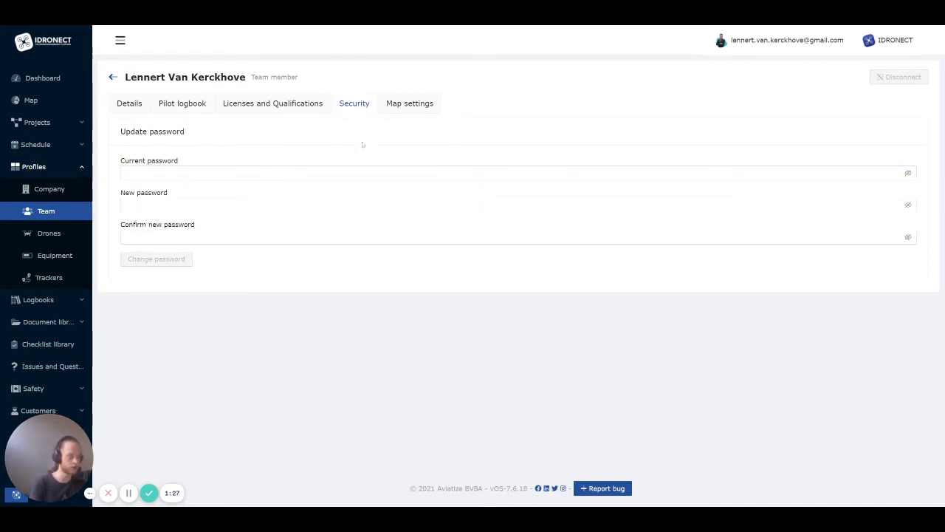
left_click(397, 105)
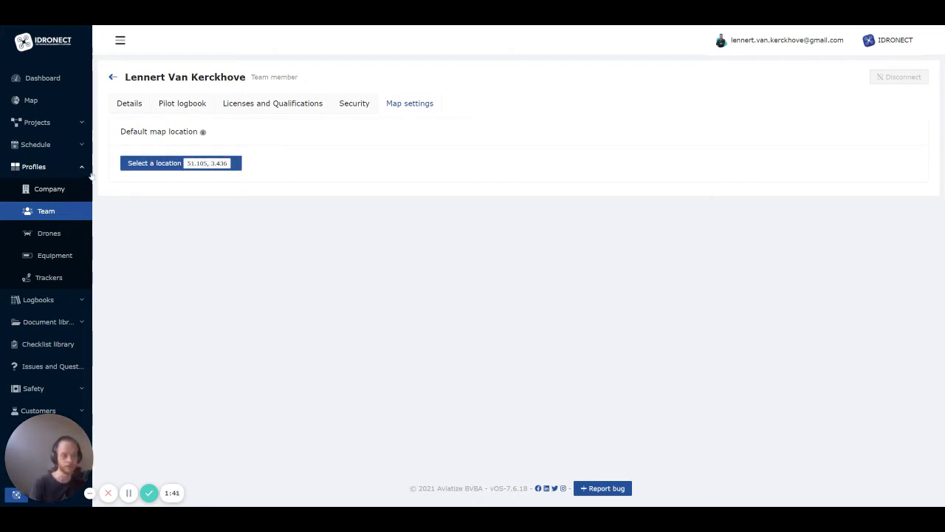
left_click(62, 235)
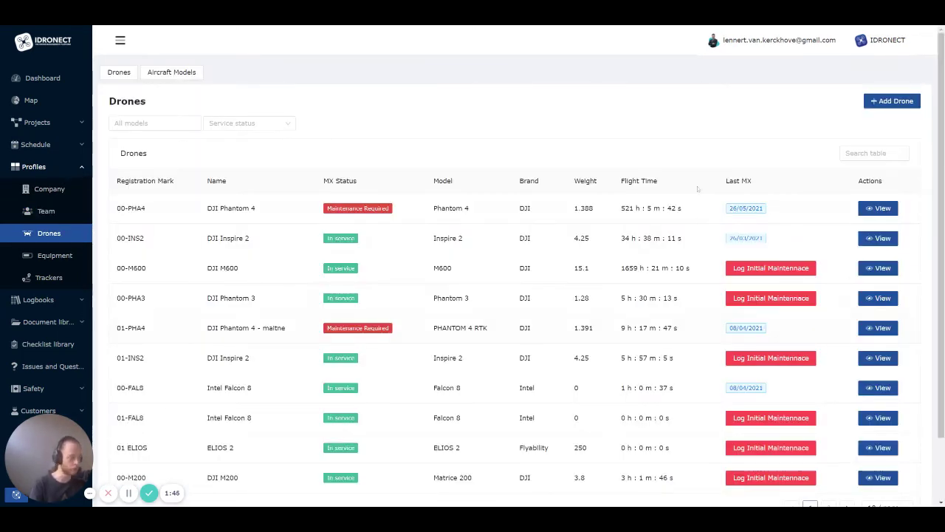
Look at the All models and Service status filters unapplied, then open the DJI Phantom 4's details
scroll(697, 189, "down", 2)
scroll(517, 186, "up", 2)
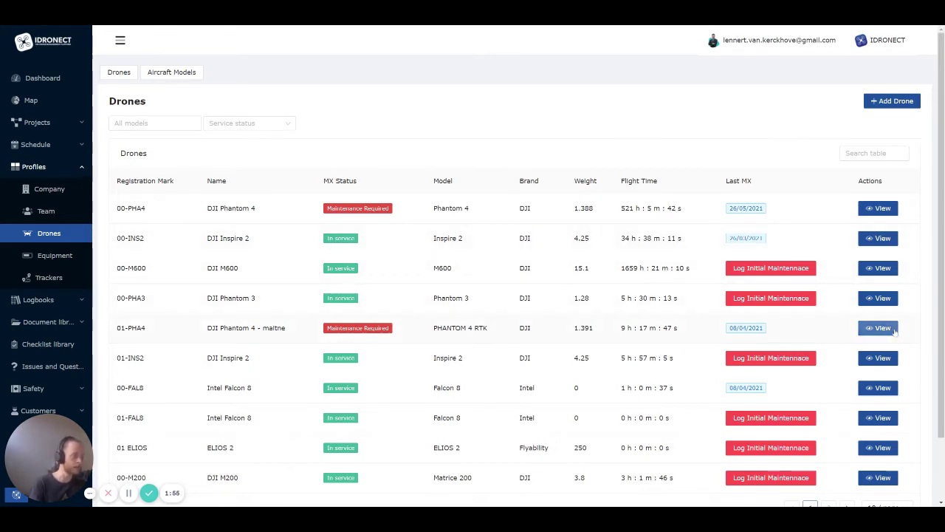
left_click(155, 122)
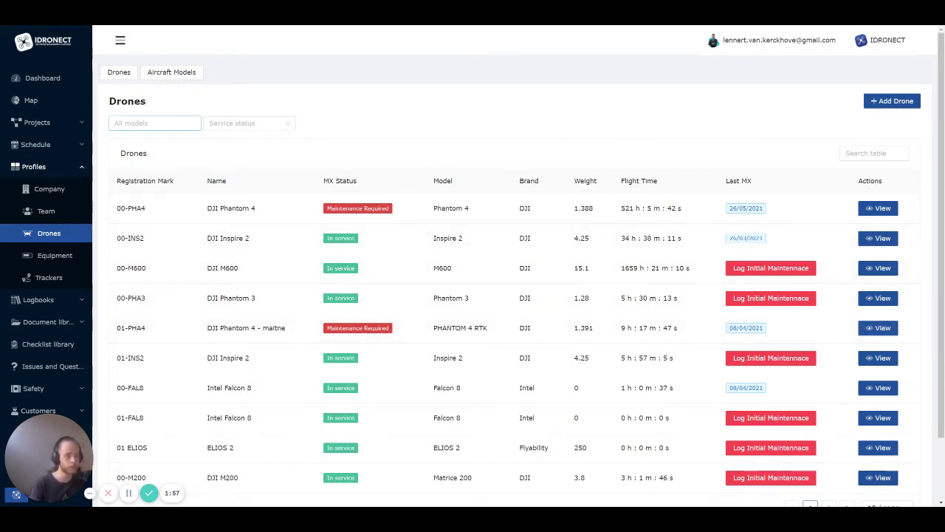
scroll(158, 195, "down", 3)
scroll(157, 195, "up", 3)
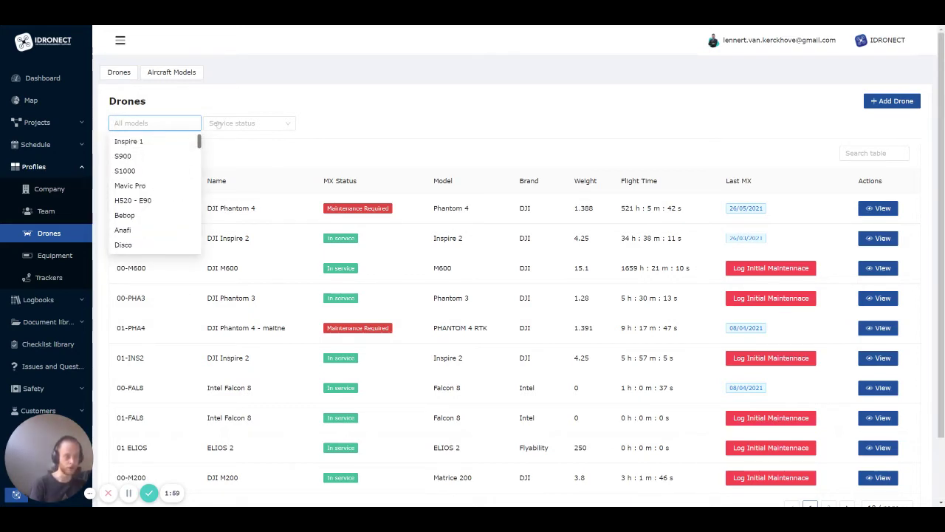
left_click(250, 120)
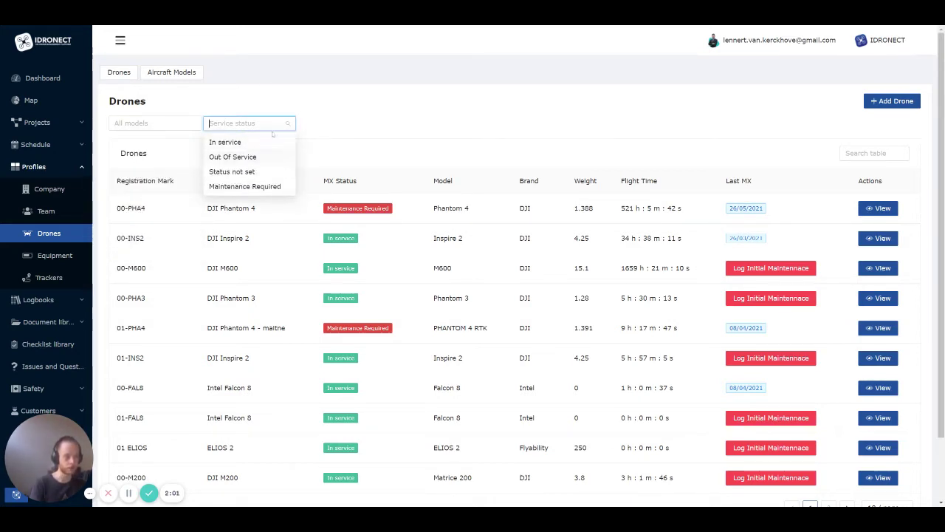
left_click(371, 126)
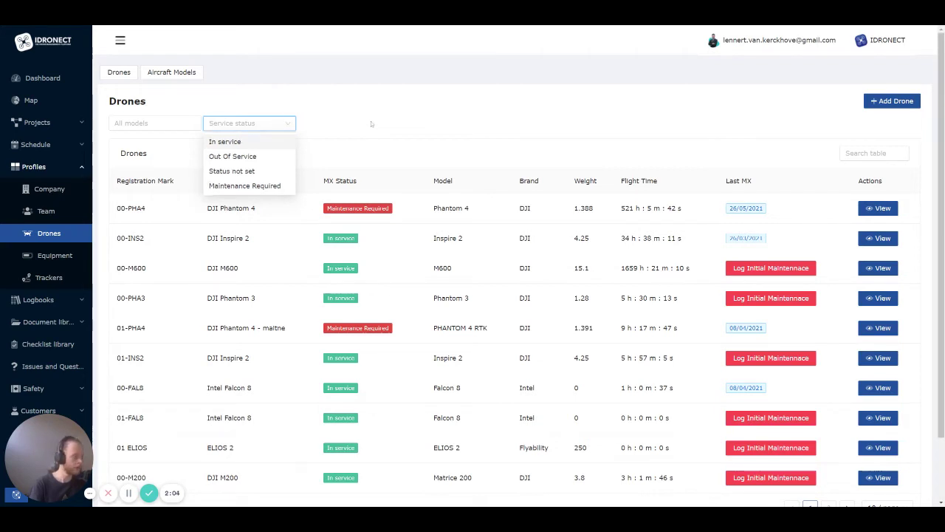
left_click(869, 209)
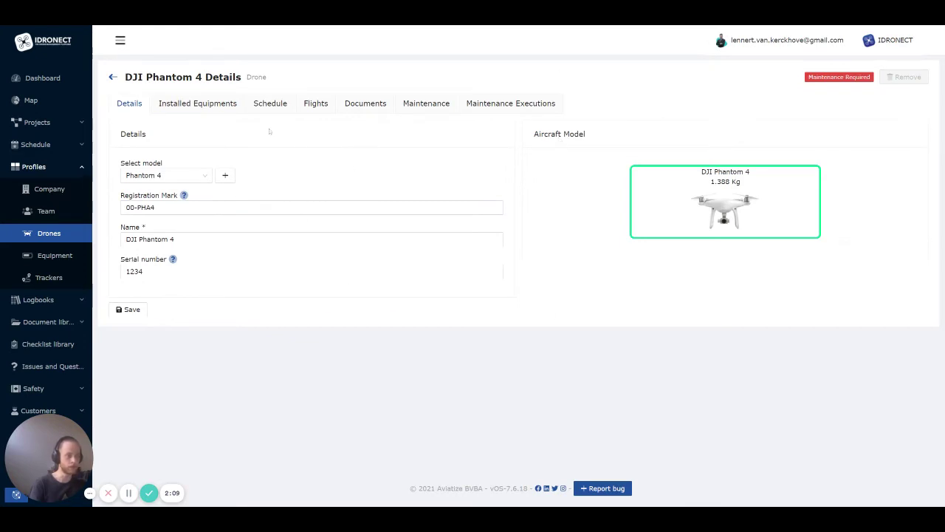
Check the Phantom 4's installed equipment and the list of selectable equipment without adding any
left_click(205, 105)
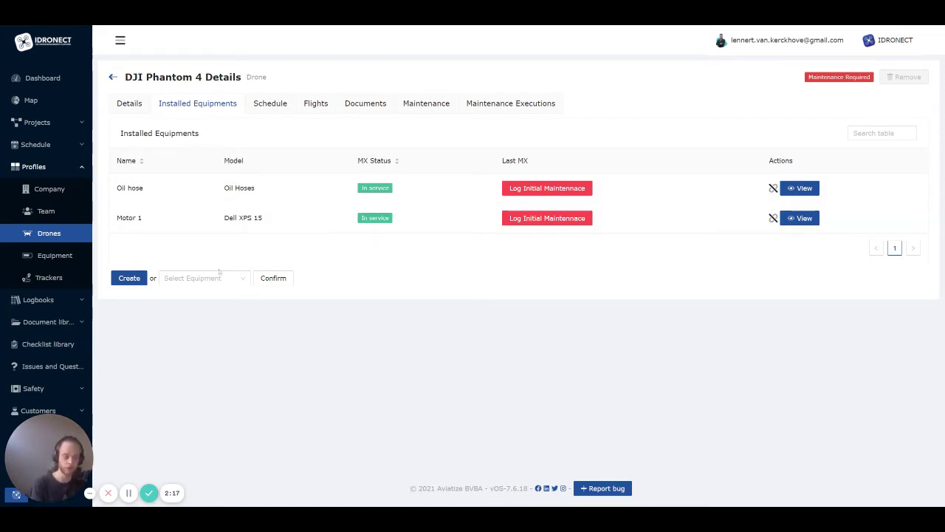
left_click(217, 274)
left_click(339, 262)
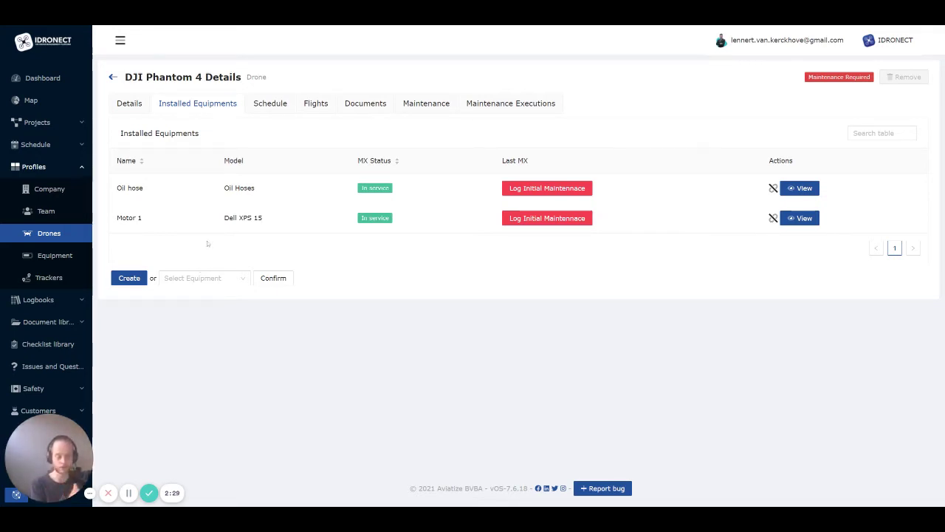
Look over the drone's Schedule, Flights and Documents, then return to the drones list
left_click(284, 107)
left_click(323, 109)
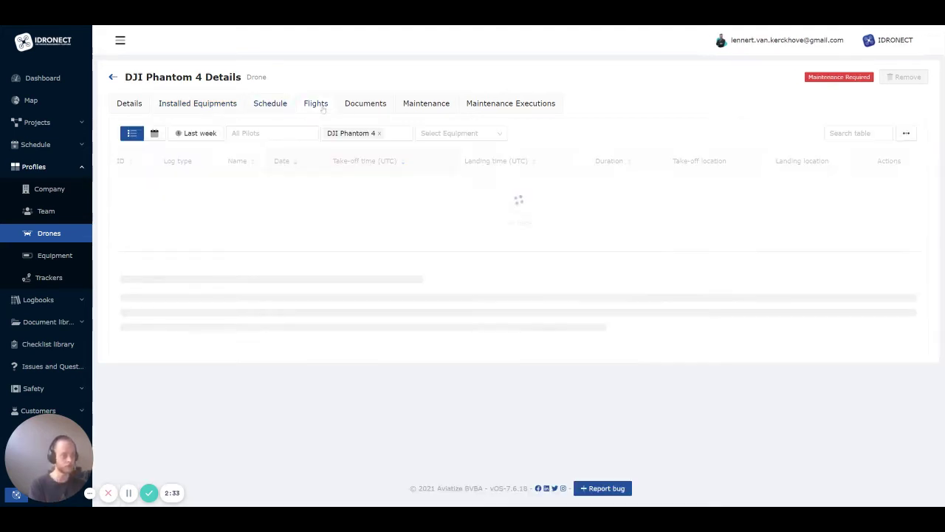
left_click(360, 105)
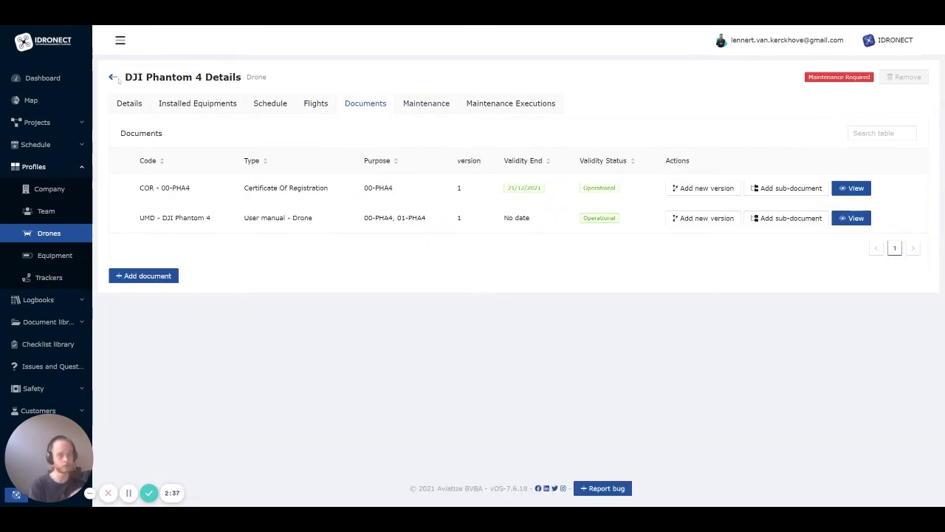
left_click(113, 77)
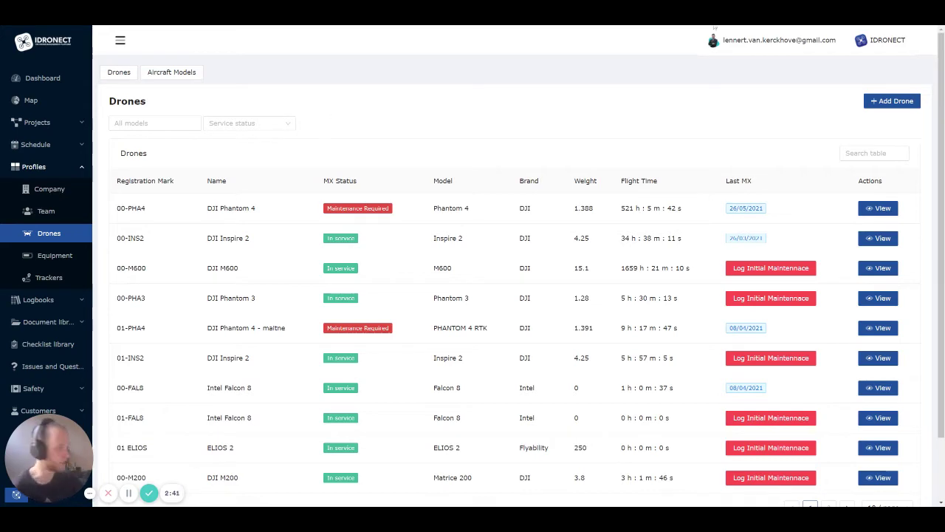
Start a new drone and choose the DJI Spark as its model
left_click(890, 102)
left_click(404, 125)
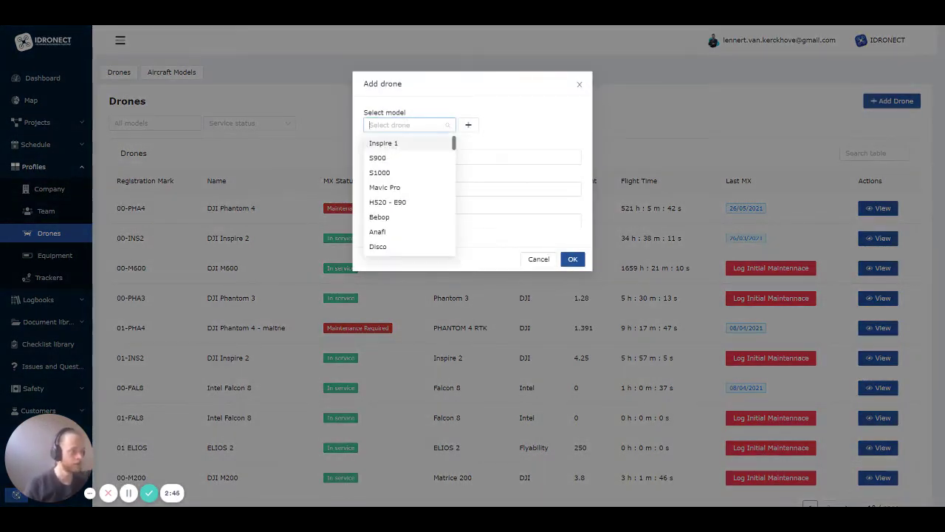
scroll(400, 171, "down", 3)
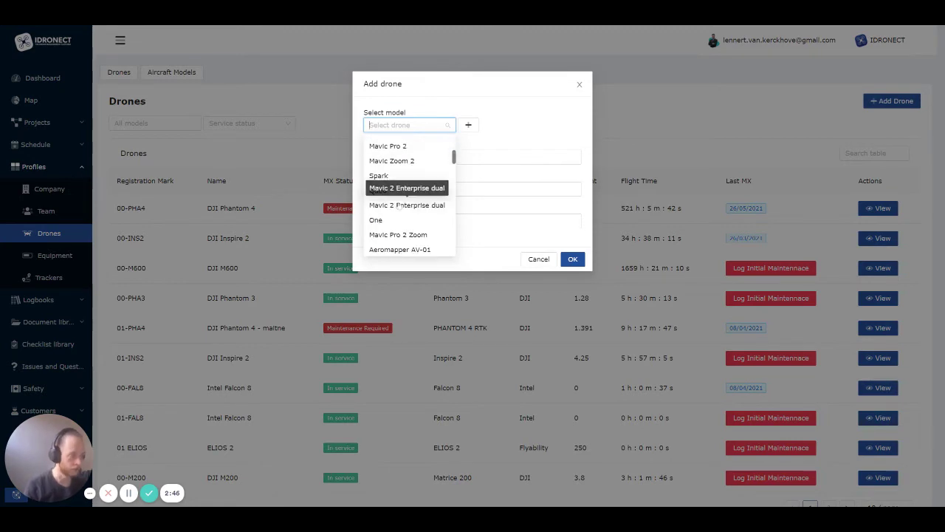
left_click(416, 177)
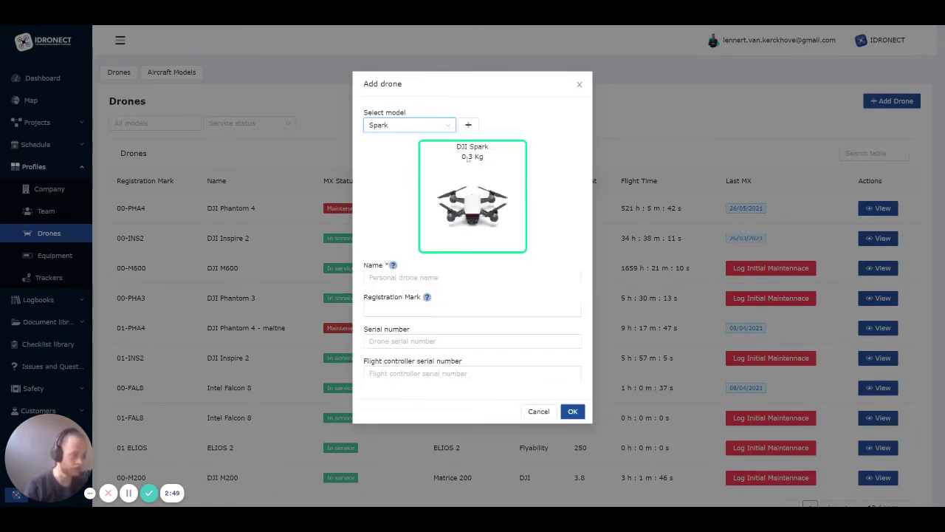
Enter name 'My first drone' and registration mark 123456, then cancel the dialog unsaved
left_click(440, 278)
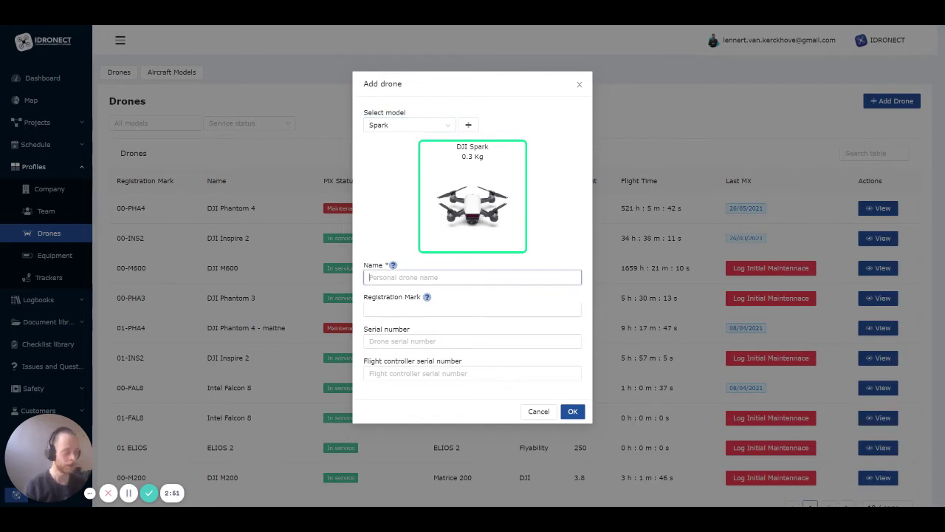
type("M")
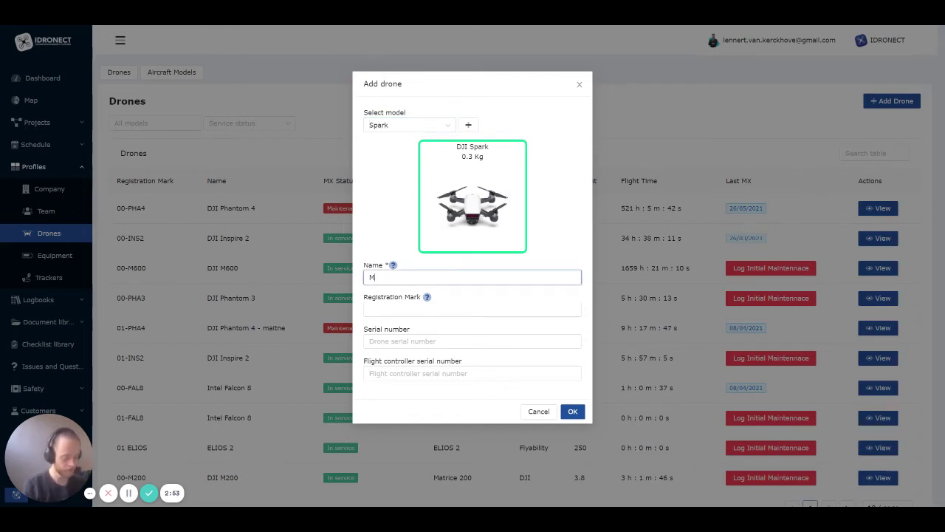
type("y first drone")
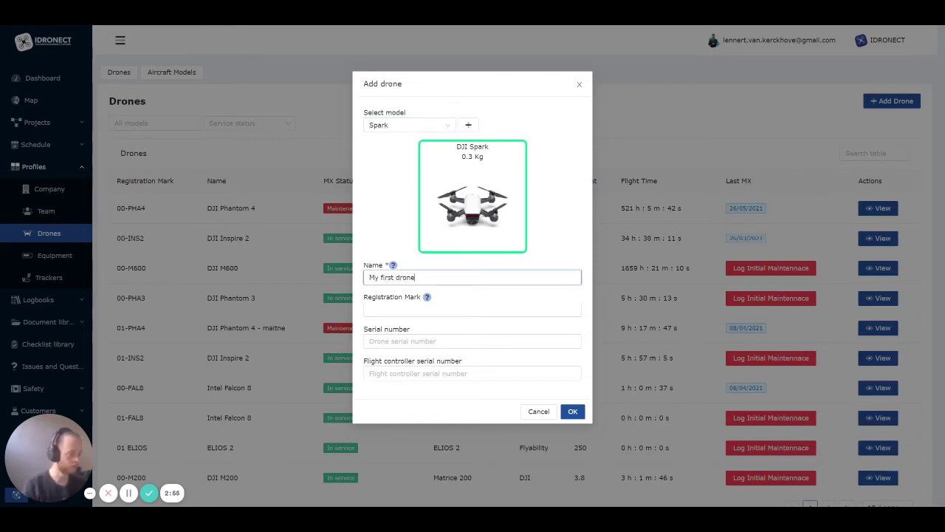
key("Tab")
type("123456")
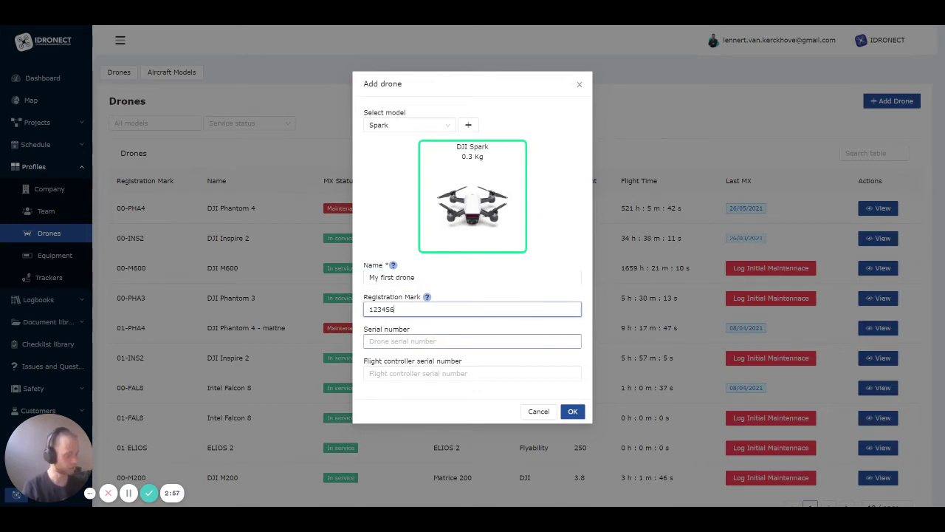
key("Tab")
key("Tab")
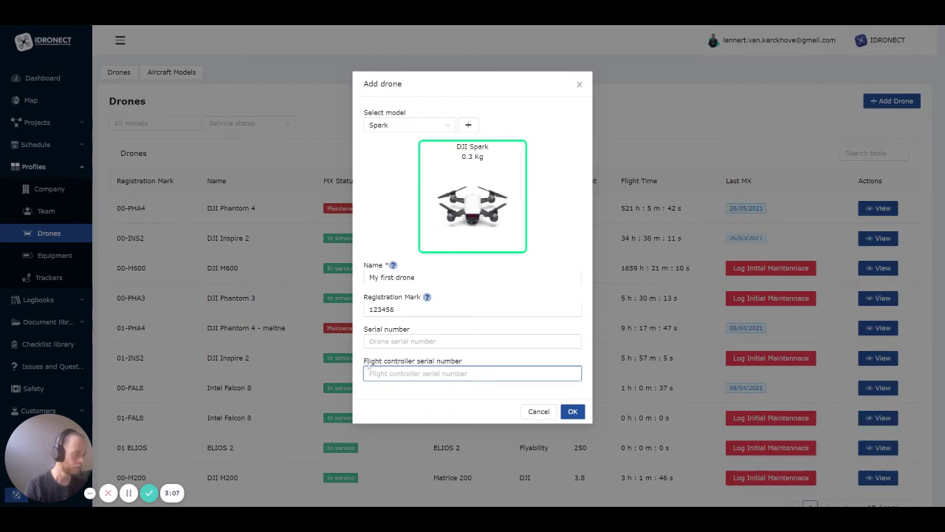
left_click_drag(368, 367, 489, 367)
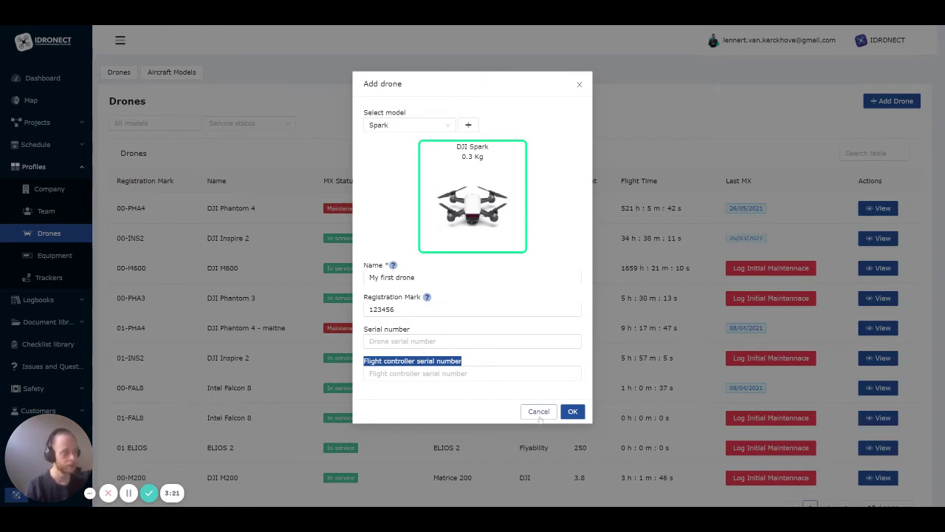
left_click(925, 78)
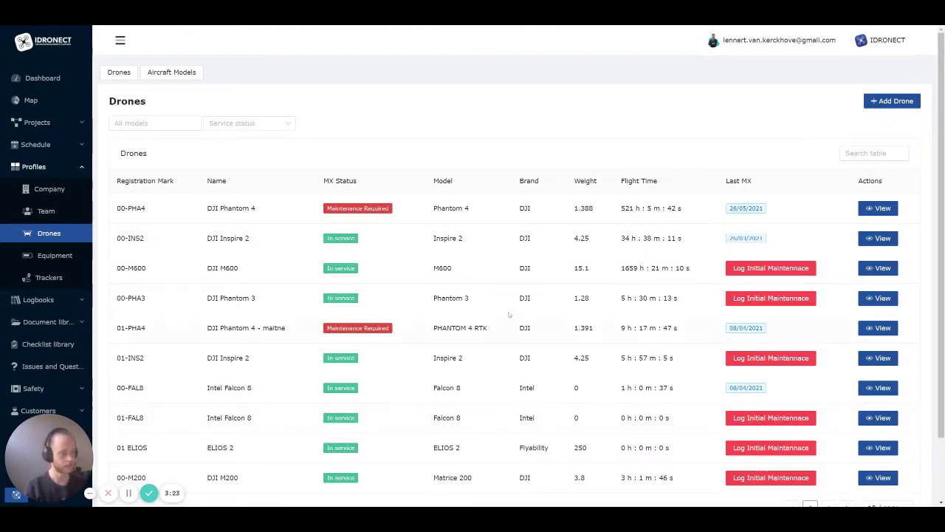
left_click(892, 100)
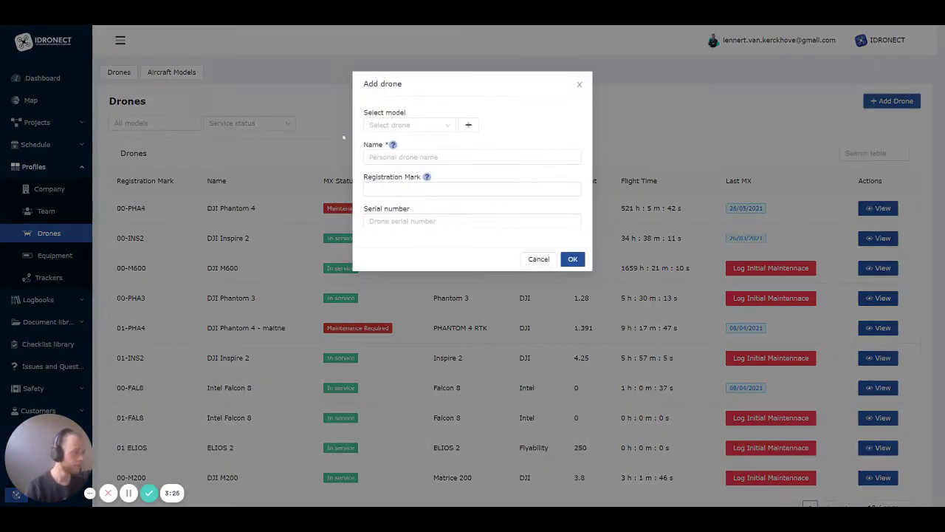
left_click(403, 124)
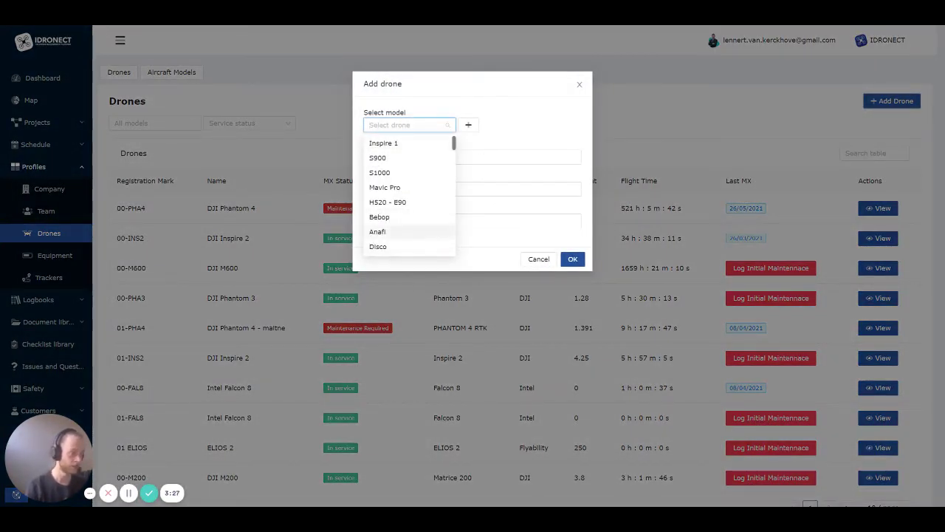
scroll(395, 184, "down", 20)
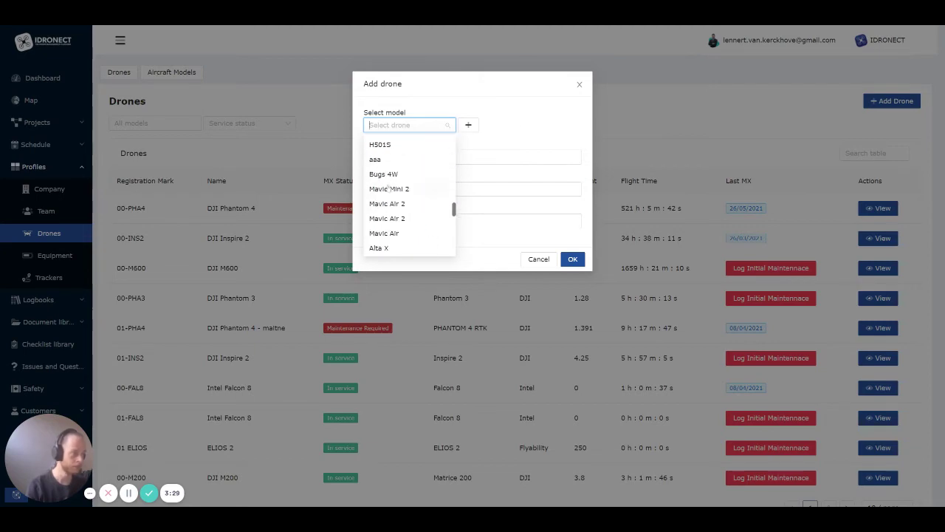
left_click(469, 126)
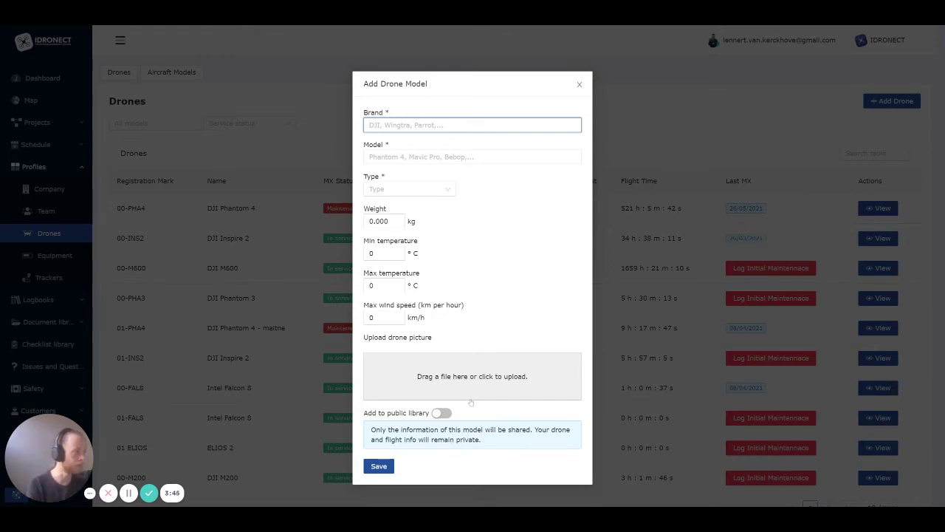
left_click(579, 84)
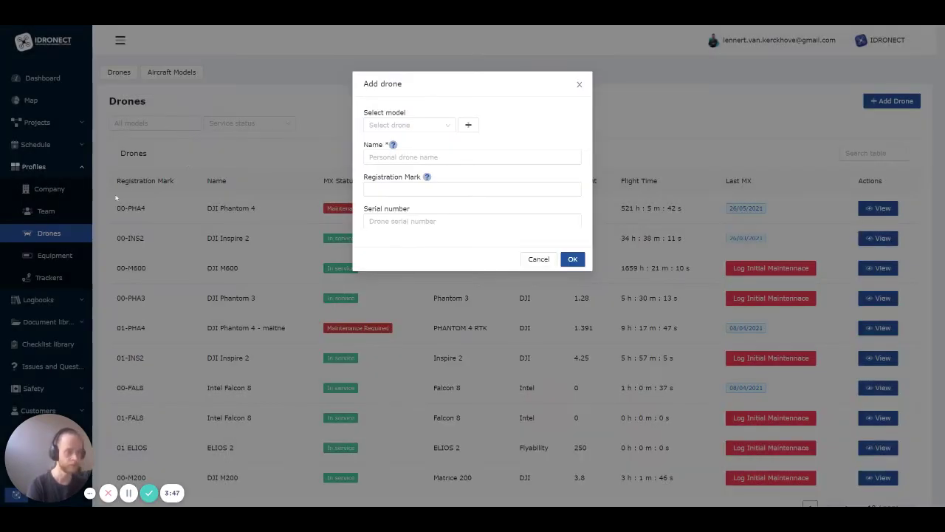
left_click(580, 84)
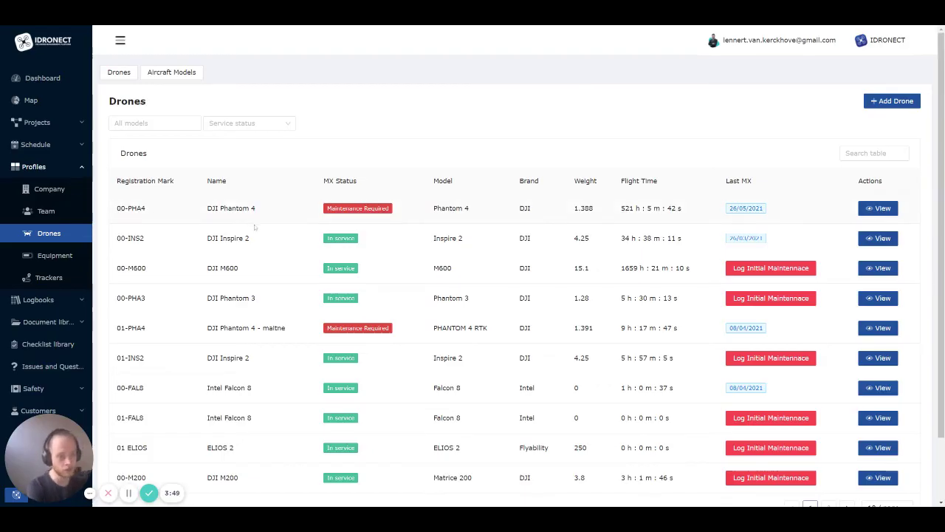
Scroll through the Aircraft Models list, then open the Equipment page under Profiles
left_click(177, 74)
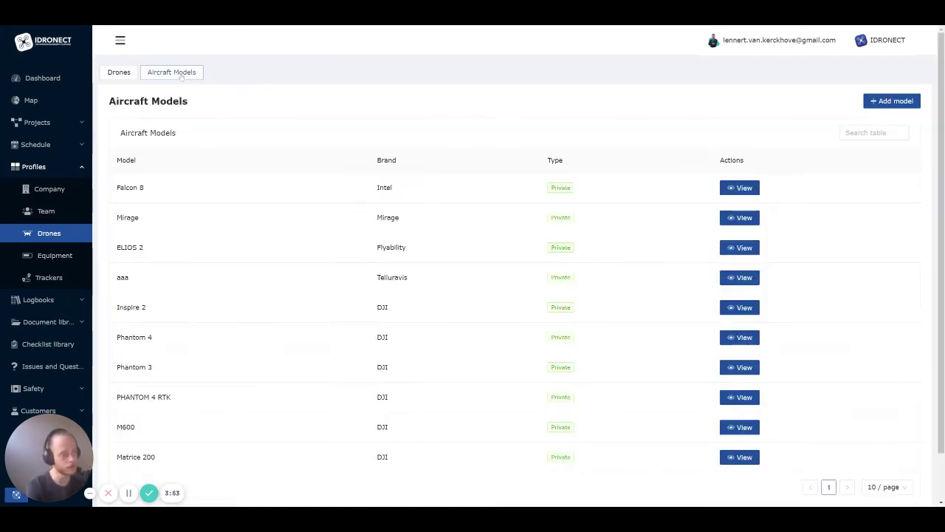
scroll(763, 252, "down", 2)
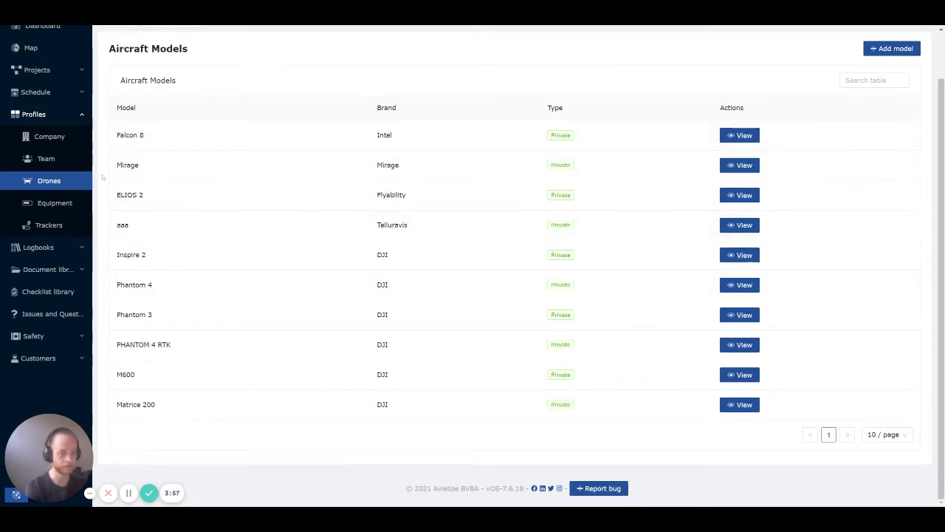
left_click(55, 203)
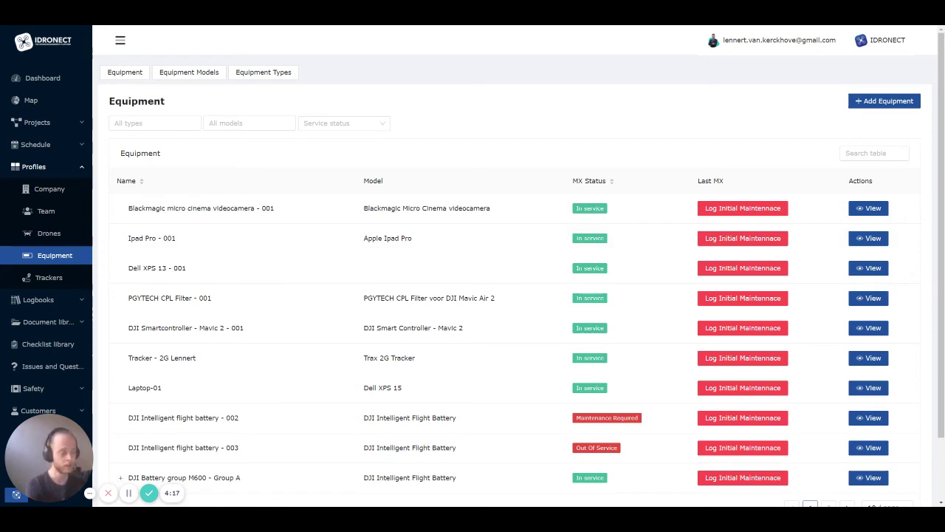
left_click(871, 210)
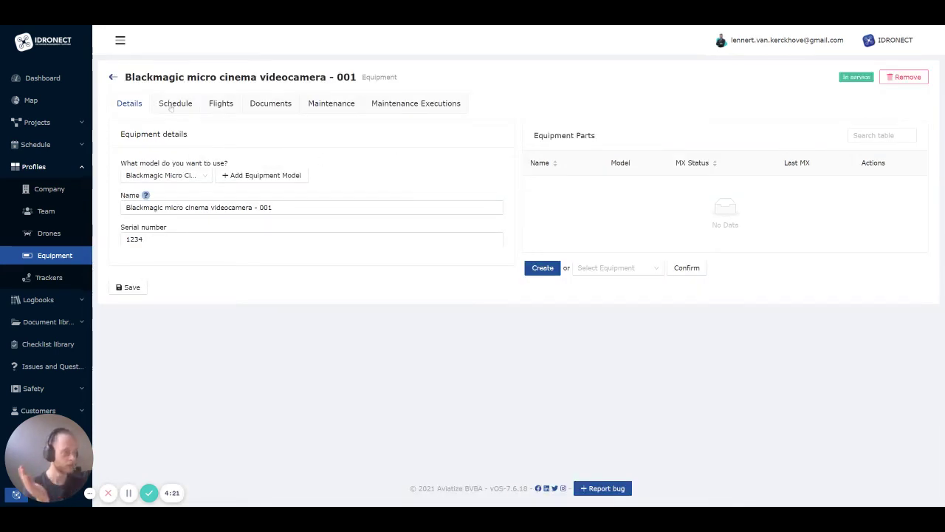
left_click(171, 107)
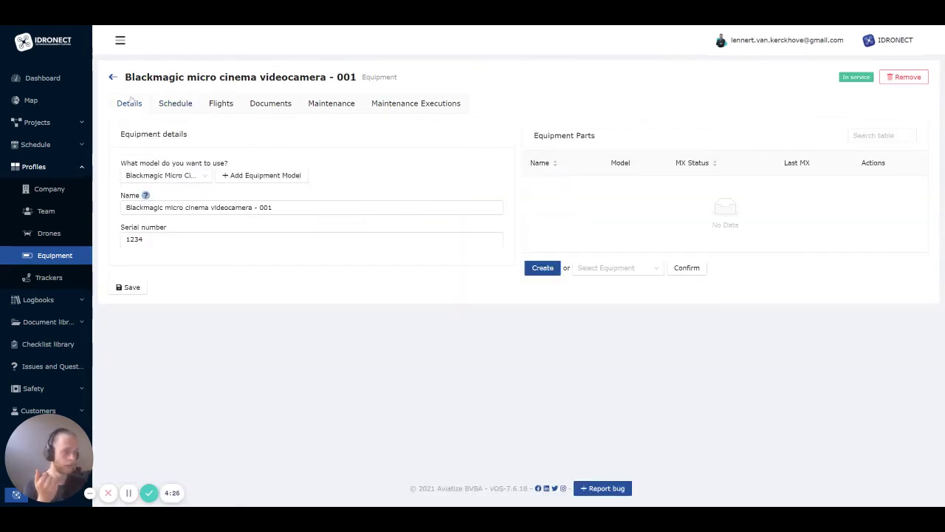
left_click(114, 77)
left_click(151, 122)
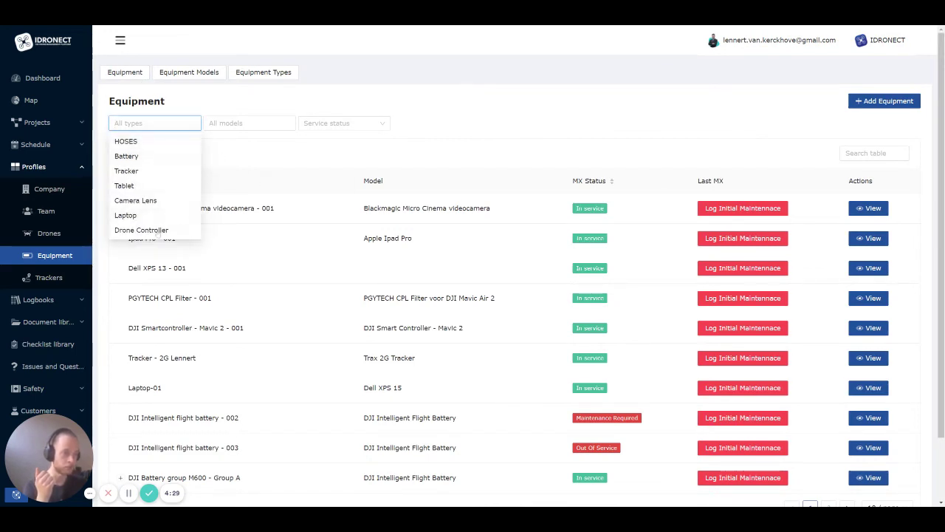
left_click(243, 122)
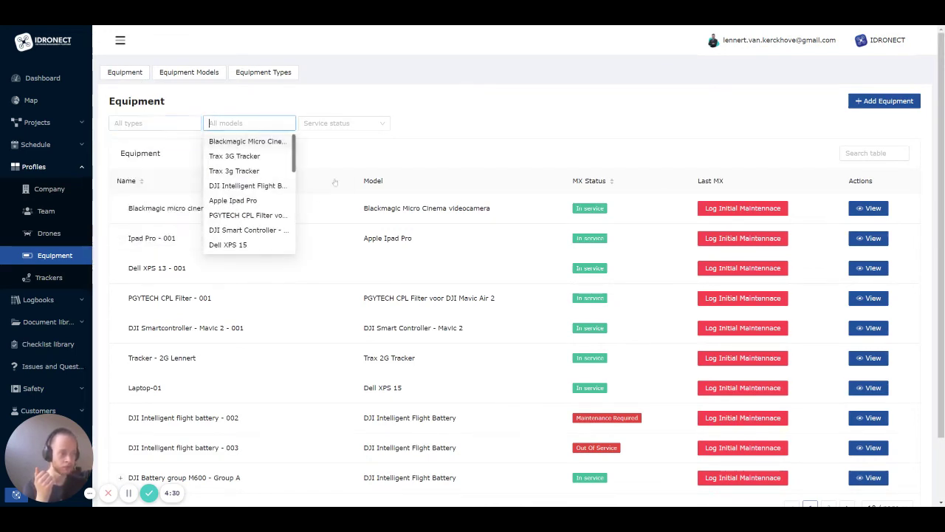
left_click(354, 123)
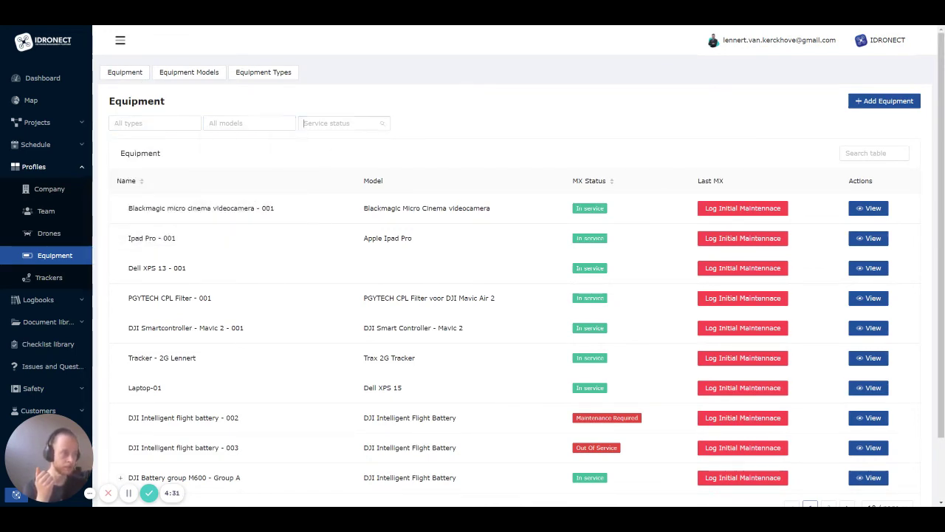
left_click(436, 117)
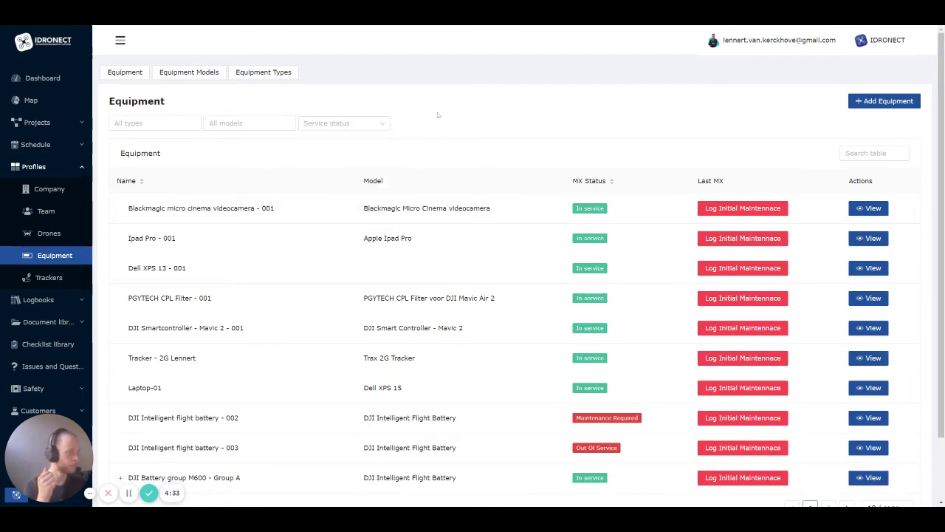
Start a new equipment entry with the Dell XPS 15 as its model
left_click(866, 103)
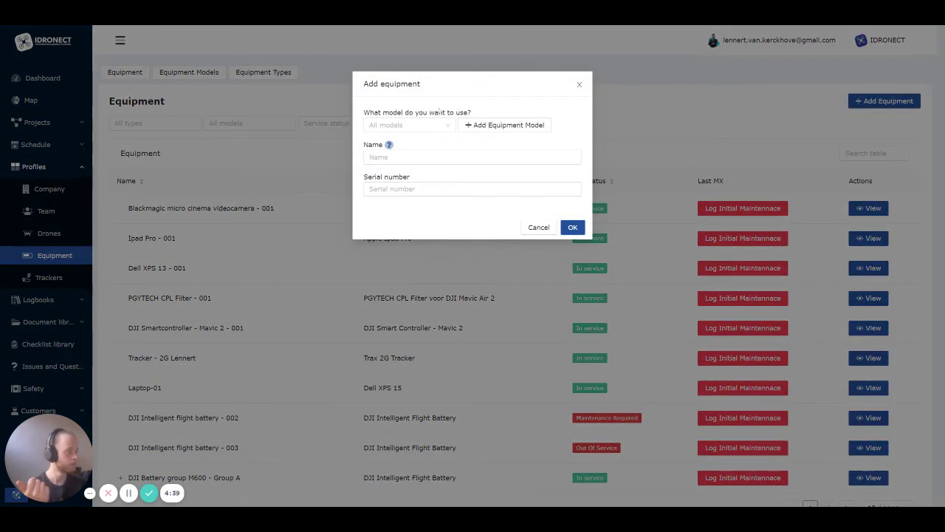
left_click(432, 124)
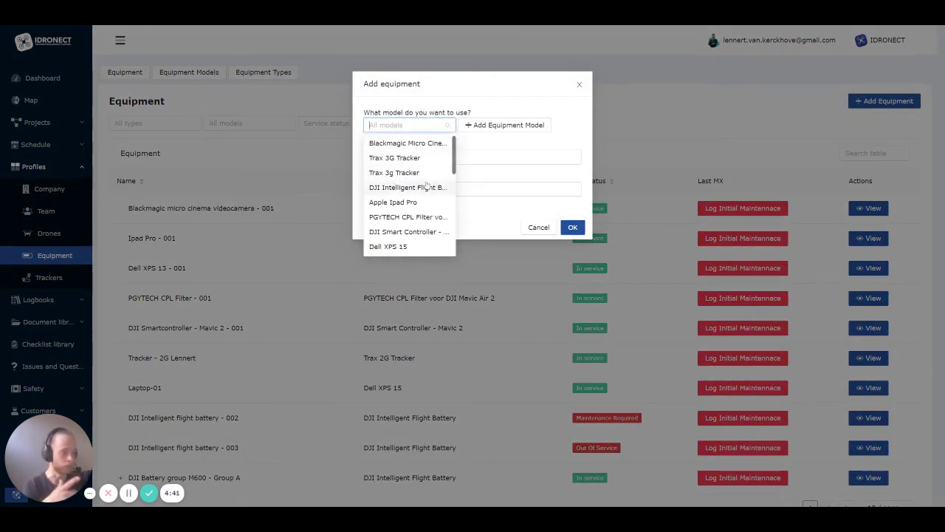
scroll(391, 203, "down", 2)
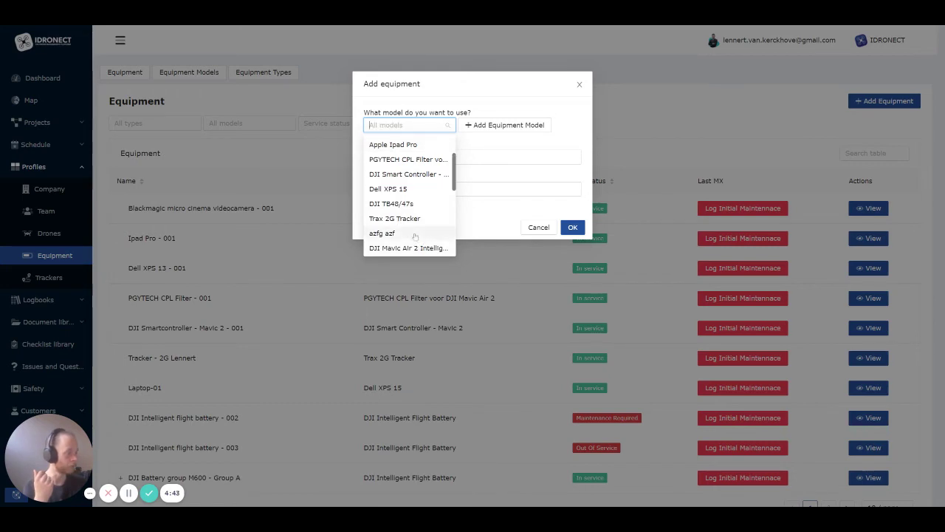
scroll(418, 219, "down", 2)
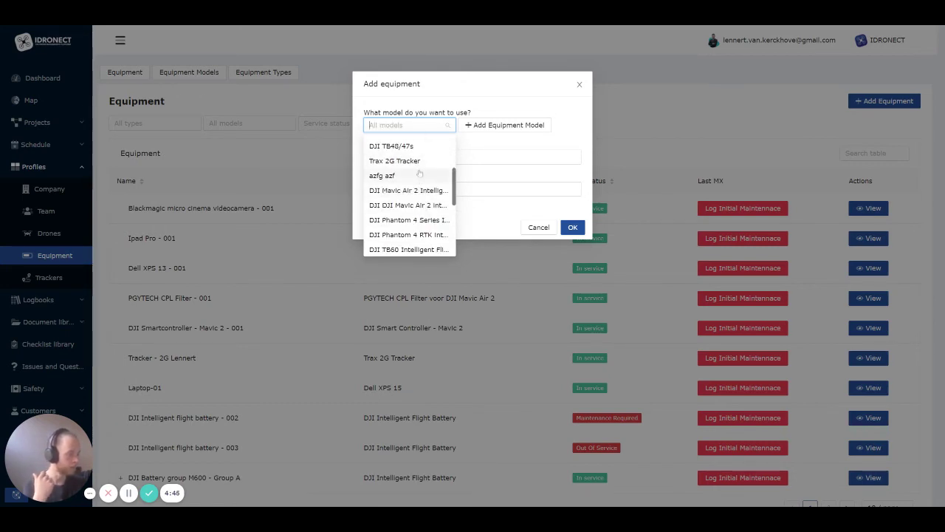
scroll(419, 170, "up", 2)
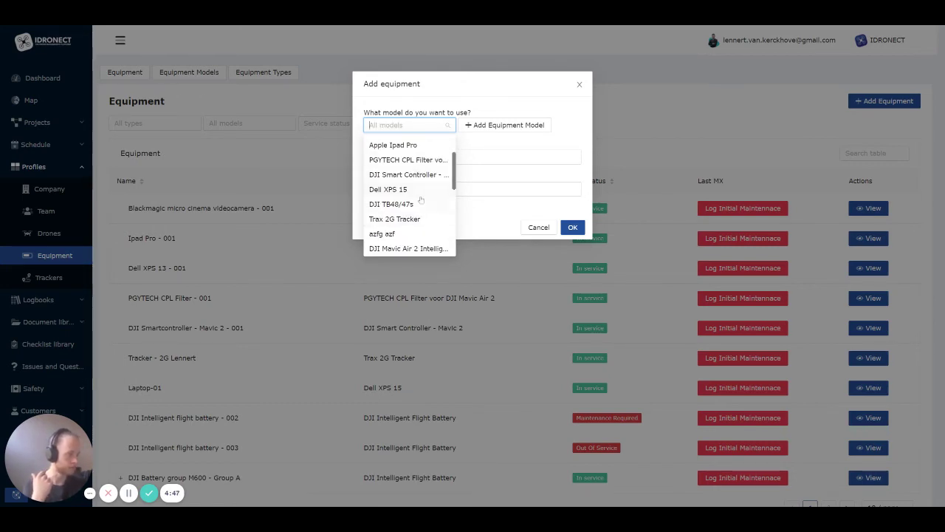
left_click(422, 188)
Name the laptop after its owner and enter serial number 456497897
left_click(422, 158)
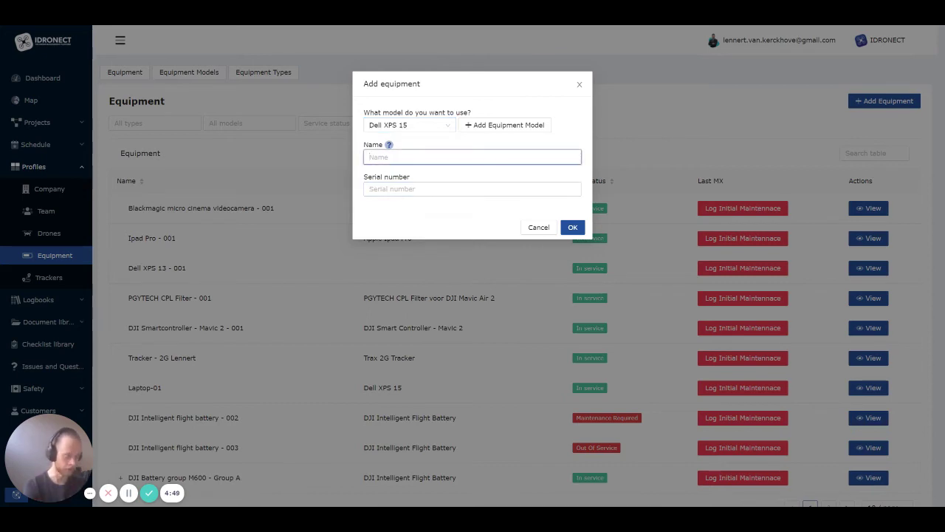
type("Lennert's laptop")
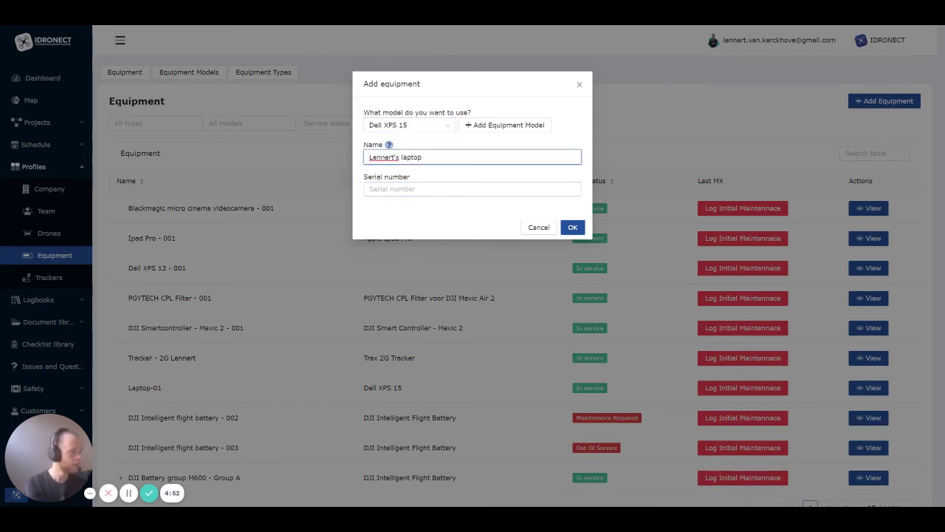
left_click(415, 189)
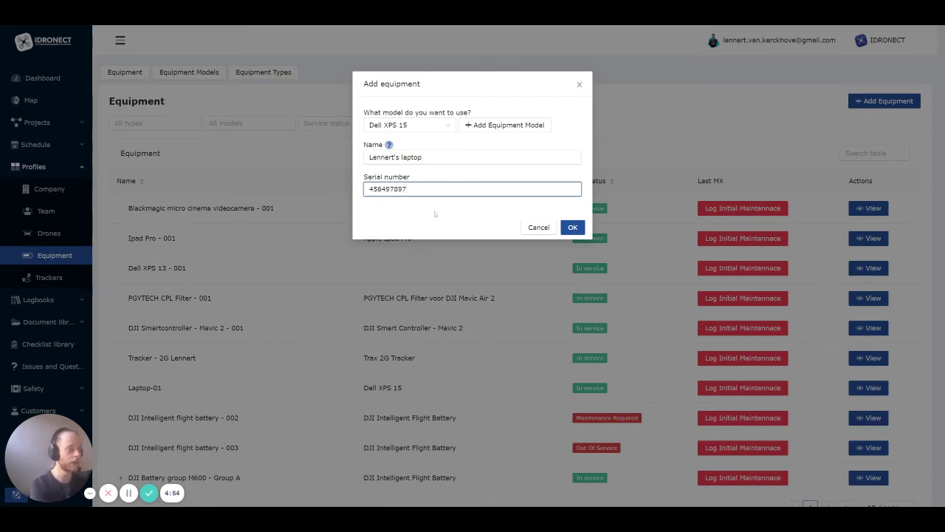
left_click(434, 214)
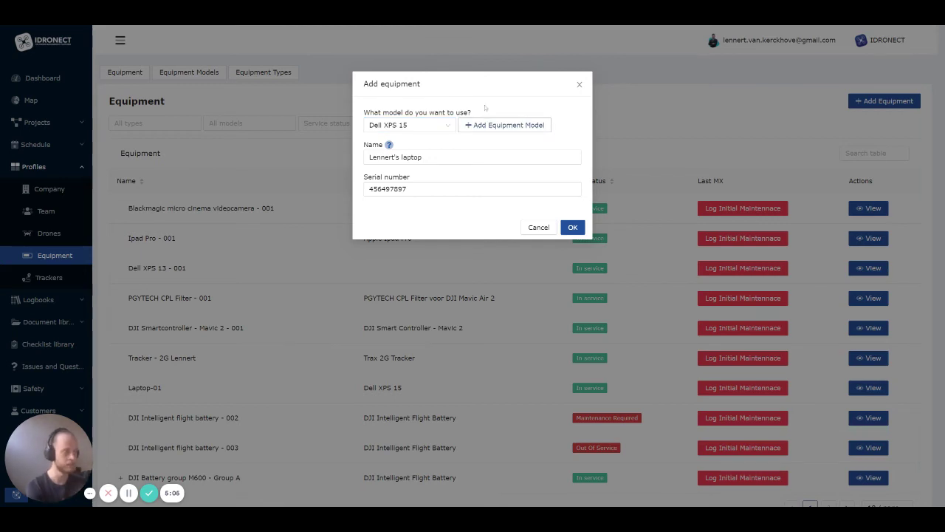
Start a new equipment model with type Battery
left_click(495, 126)
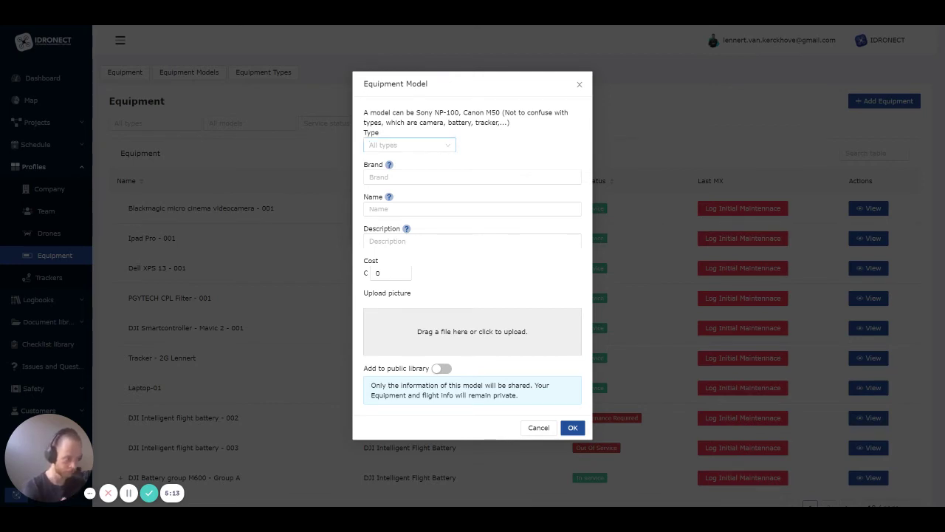
left_click(413, 145)
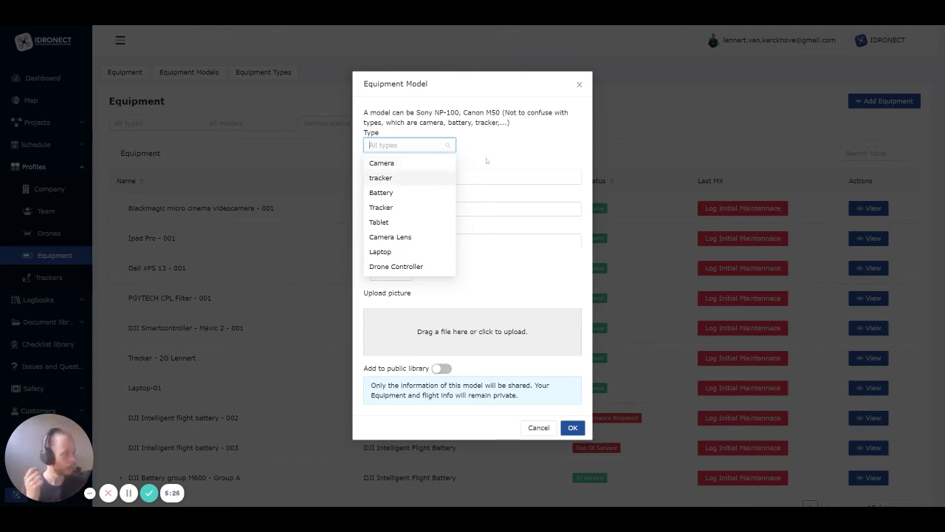
left_click(409, 192)
Fill in brand DJI, name 'Intelligent flight battery', description 123 and cost 180
left_click(410, 177)
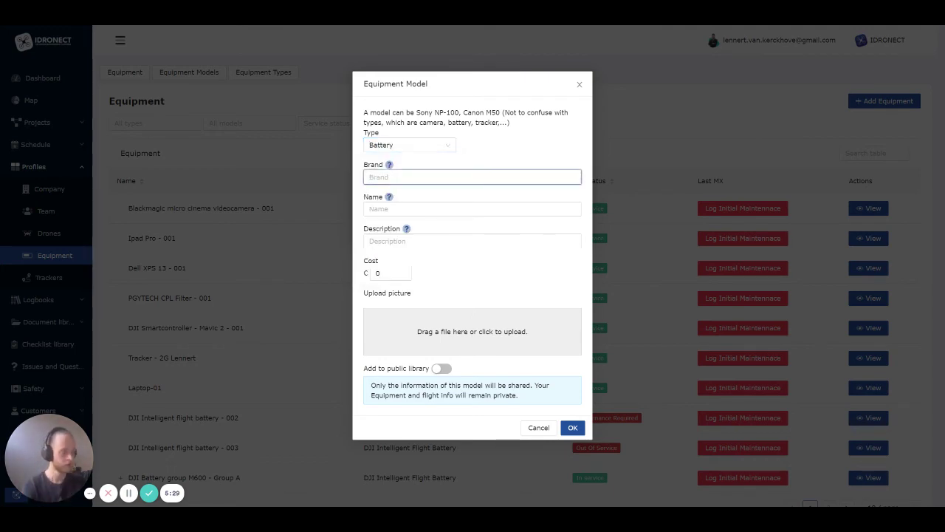
type("DJI")
key("Tab")
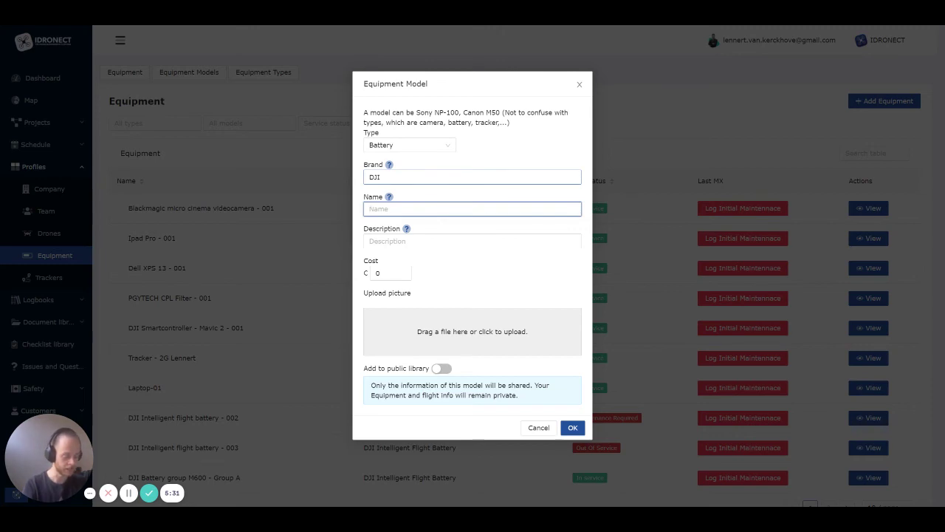
type("Intelligent flight battery")
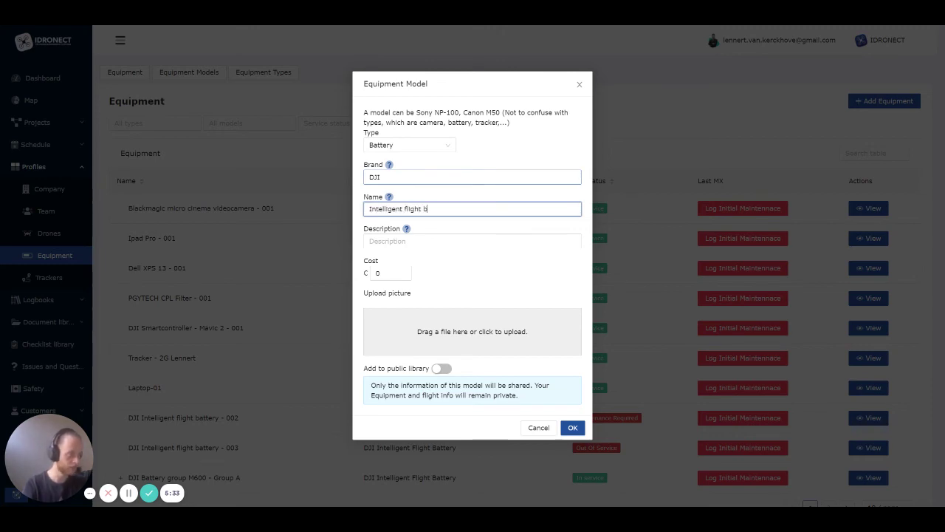
key("Tab")
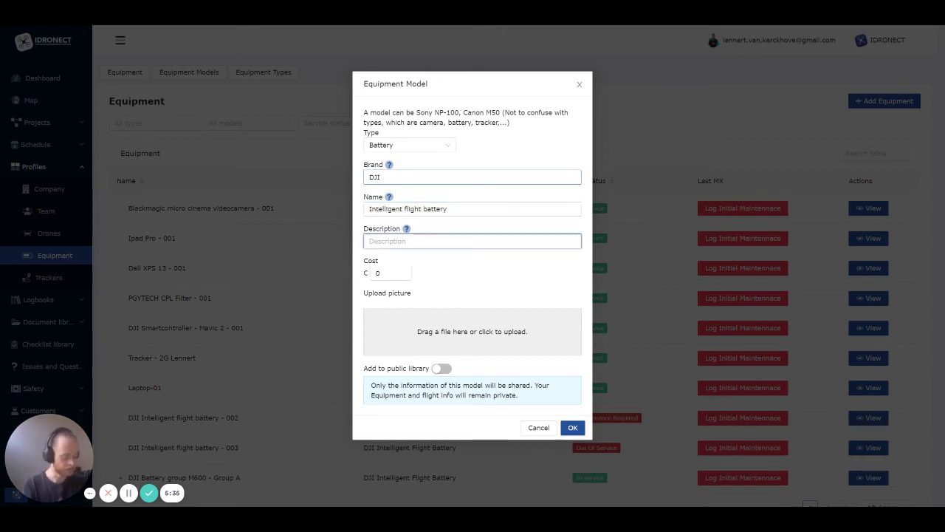
type("123")
key("Tab")
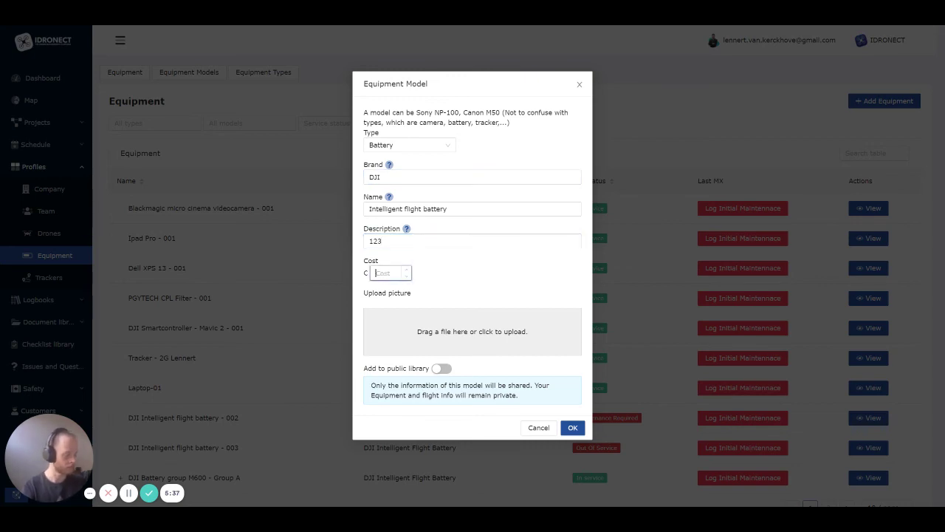
type("180")
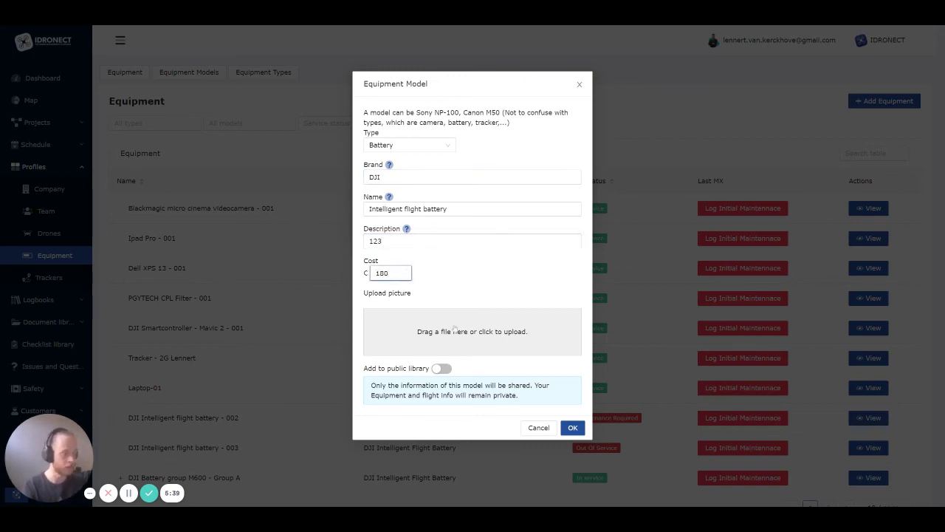
left_click(474, 280)
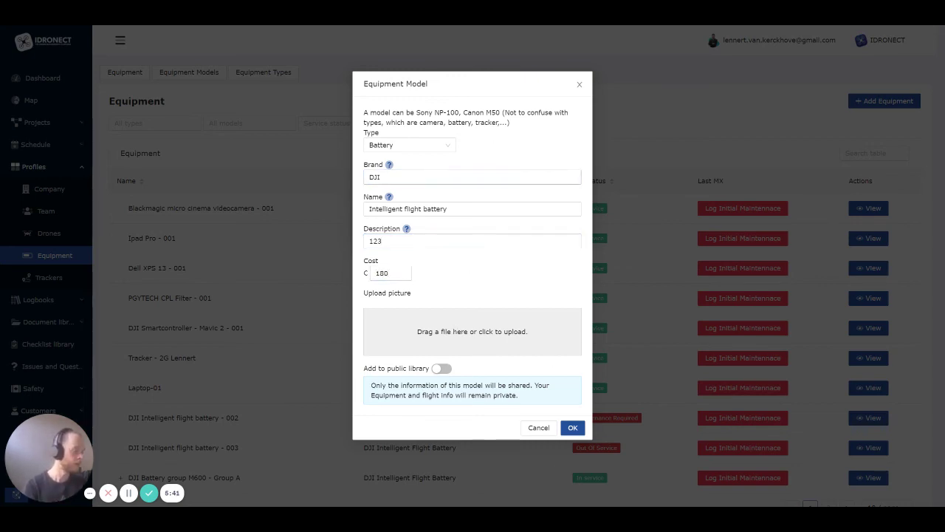
Discard the new equipment model, switch the entry to DJI Intelligent Flight Battery, then cancel it
left_click(540, 428)
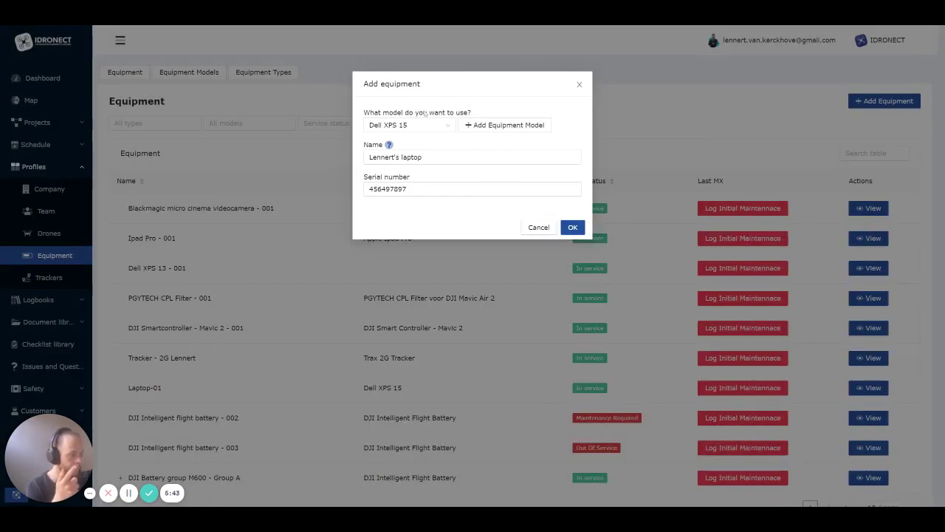
left_click(412, 125)
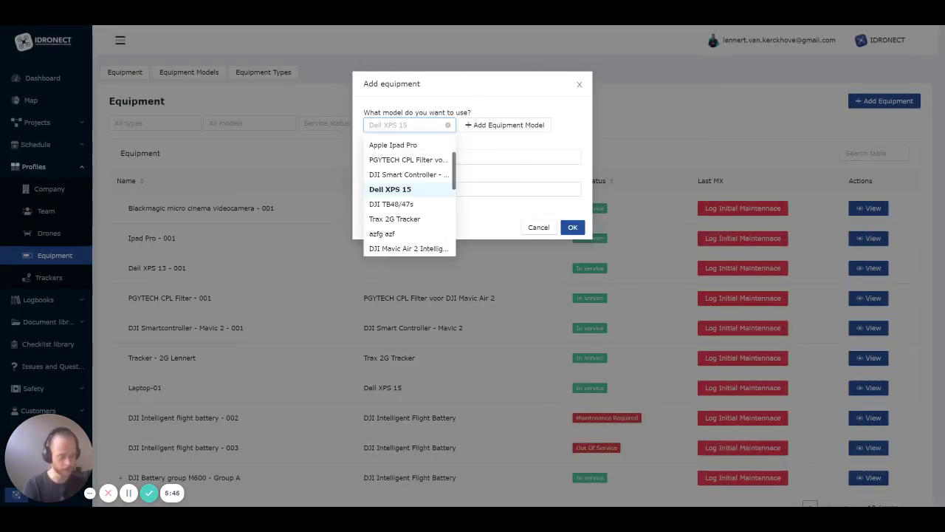
type("intel")
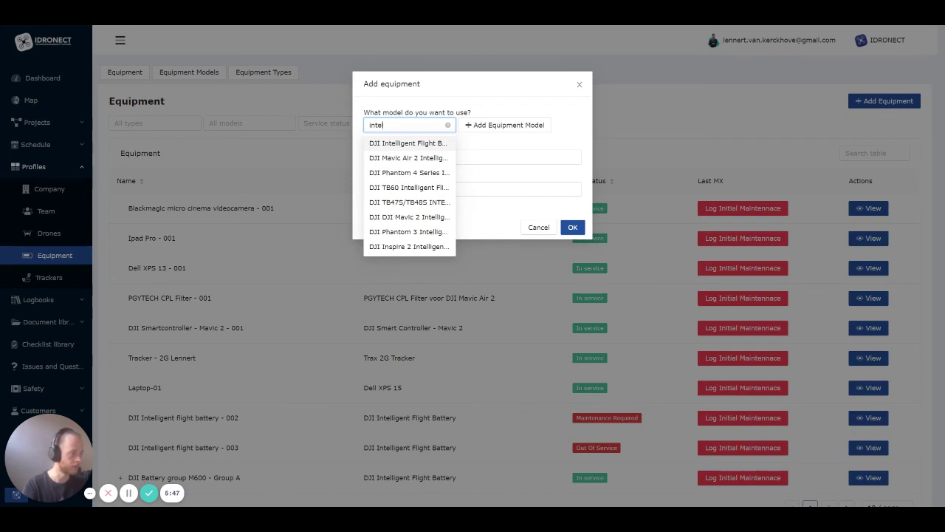
left_click(428, 143)
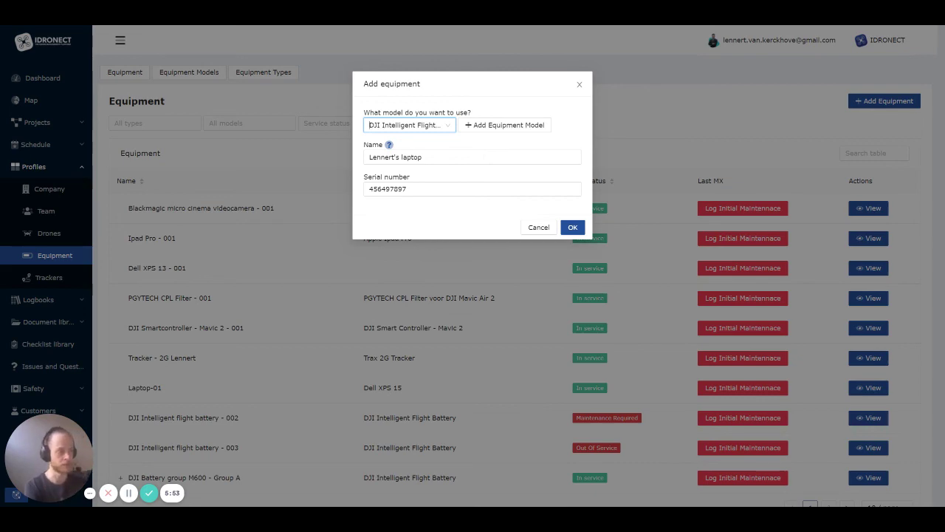
left_click(539, 229)
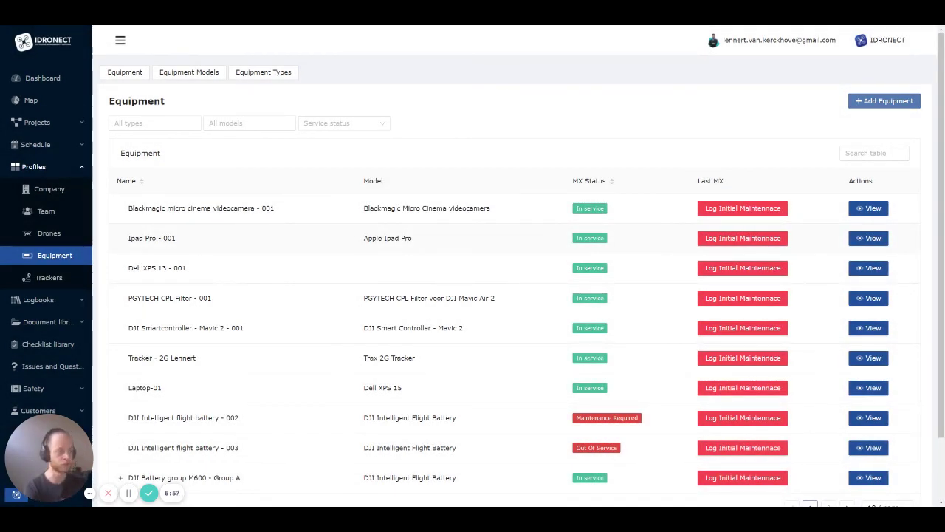
Filter the Equipment list to Battery items, then clear the filter to show everything
left_click(159, 122)
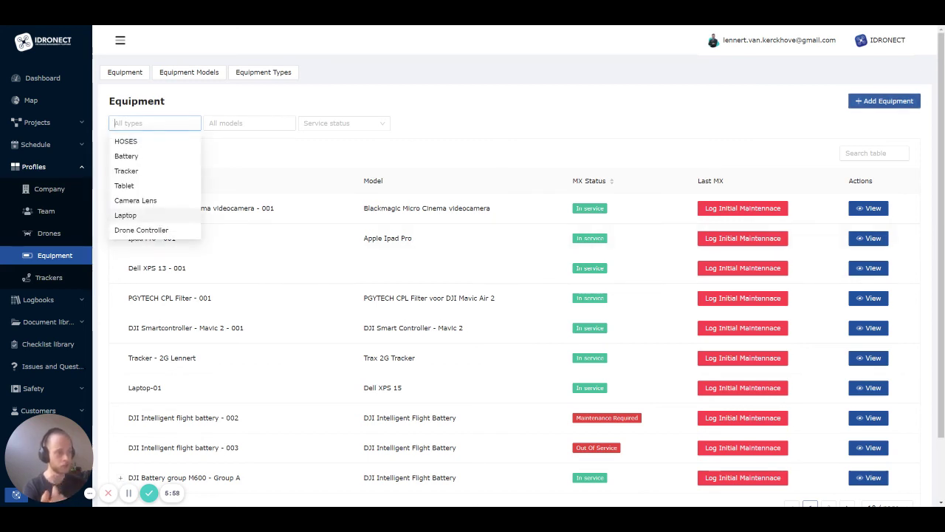
left_click(144, 160)
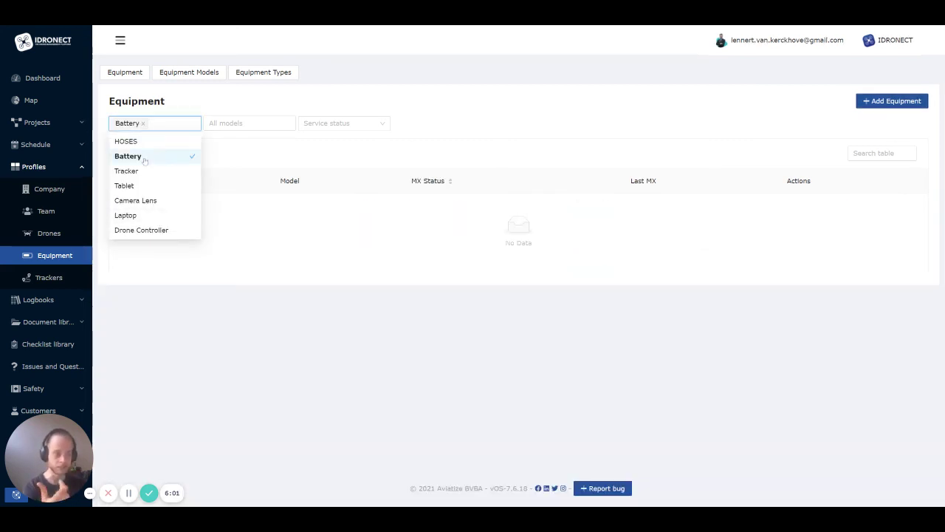
left_click(280, 149)
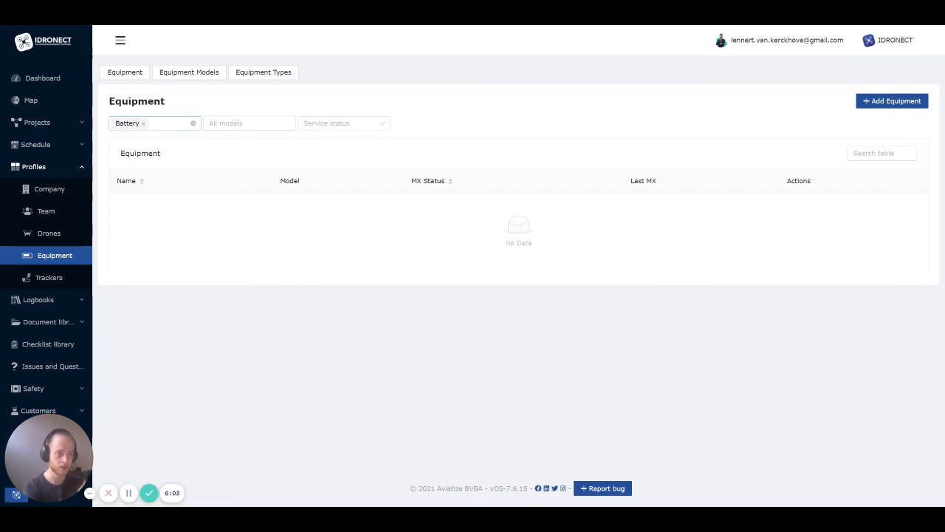
left_click(143, 123)
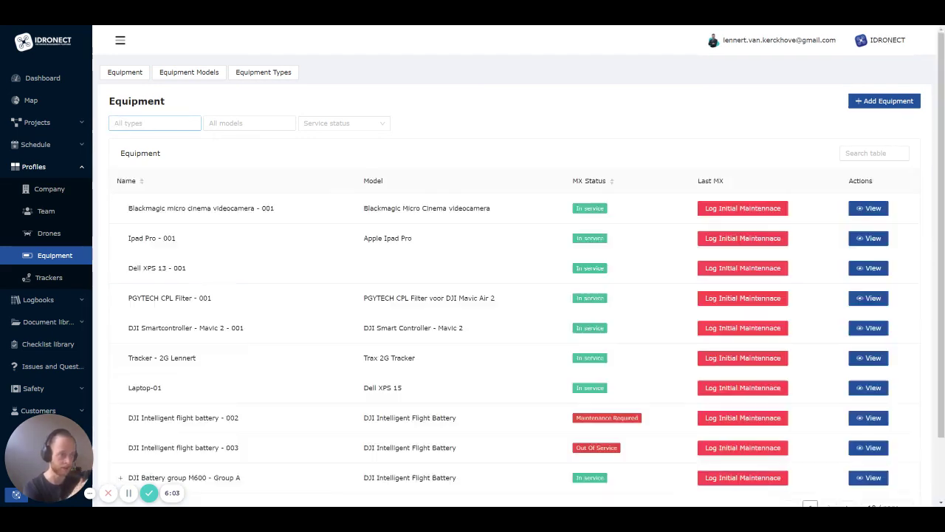
Create a new equipment type named 'Other' in Equipment Types
left_click(276, 72)
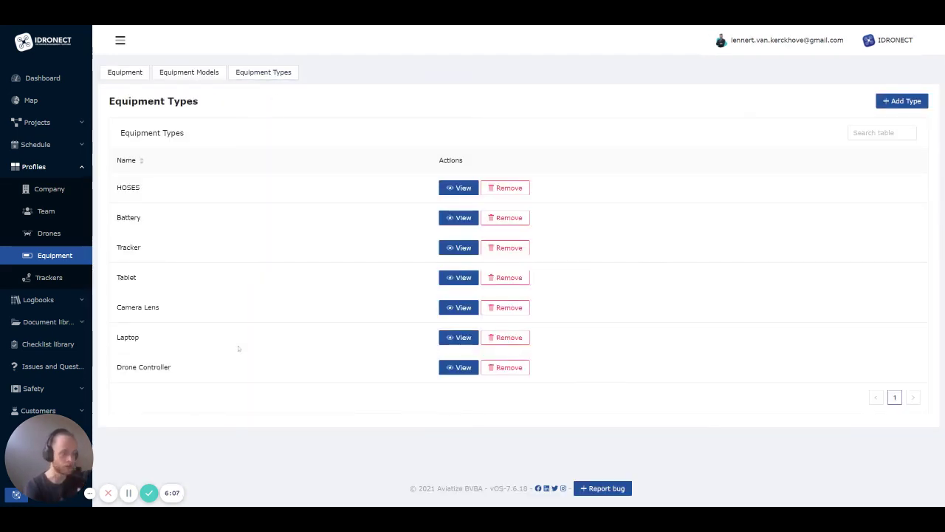
left_click(886, 103)
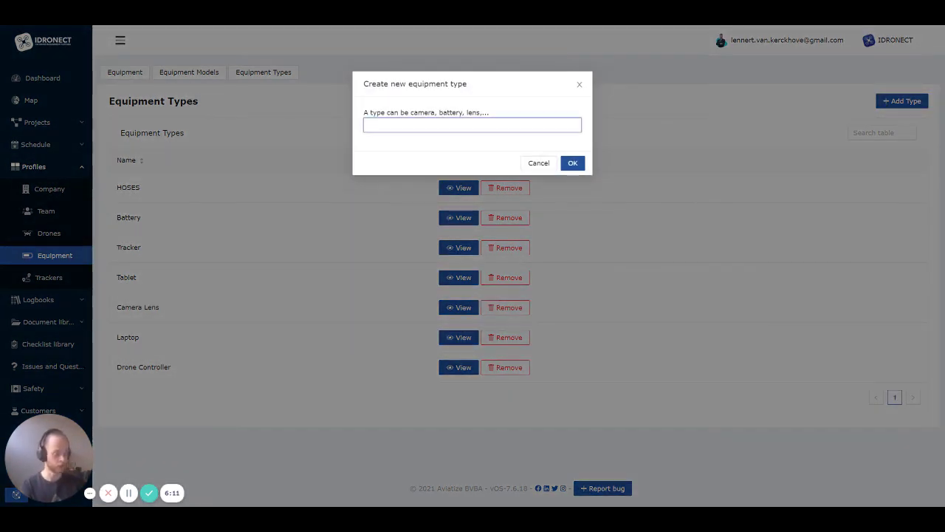
type("Other")
left_click(574, 162)
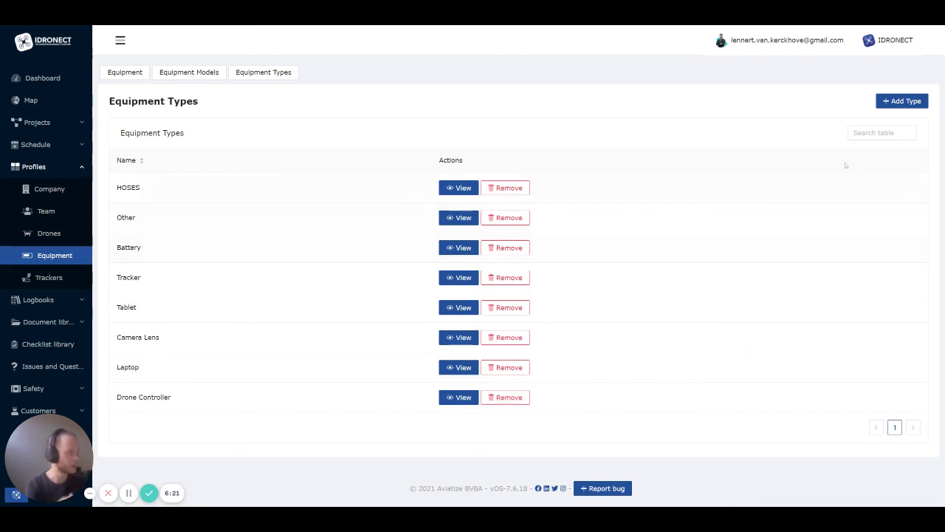
Confirm 'Other' is listed as a type for a new equipment model, closing without saving
left_click(189, 72)
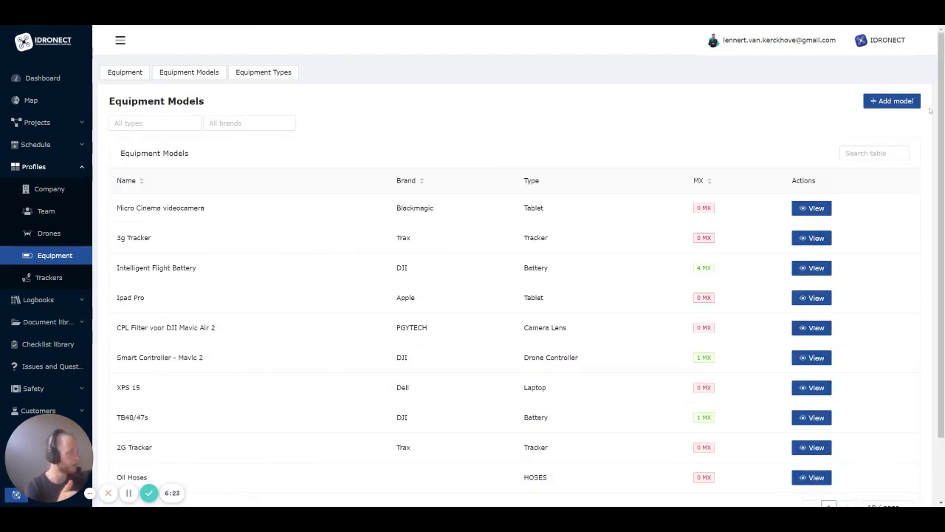
left_click(891, 101)
left_click(406, 145)
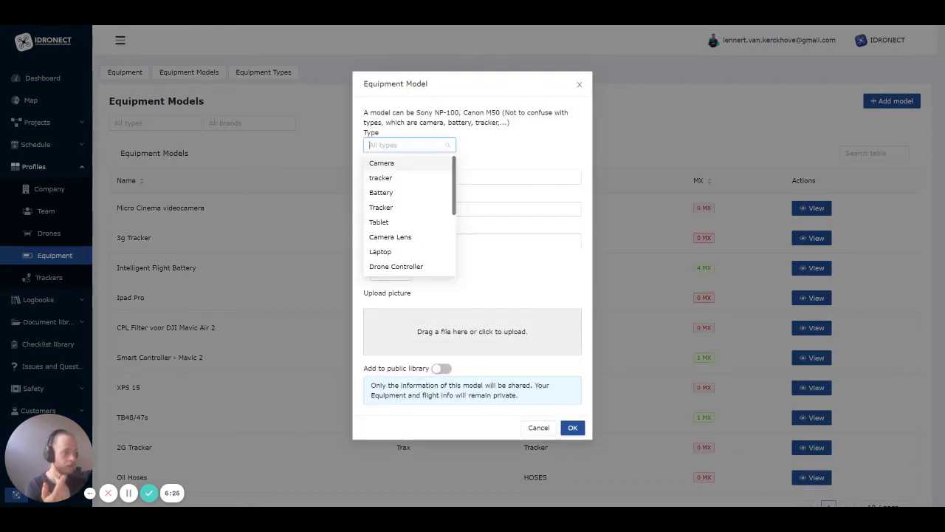
scroll(391, 248, "down", 2)
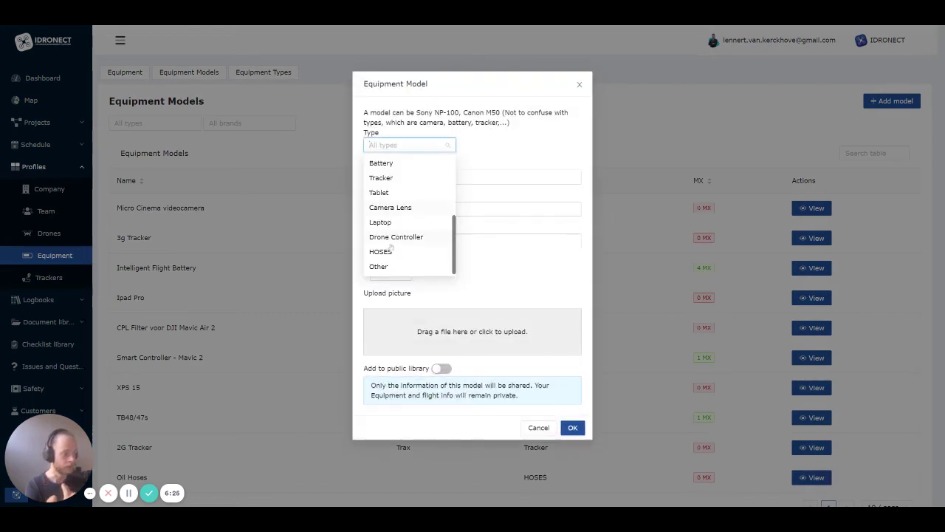
left_click(580, 85)
Return to the Equipment list and scroll through its ten items
left_click(125, 73)
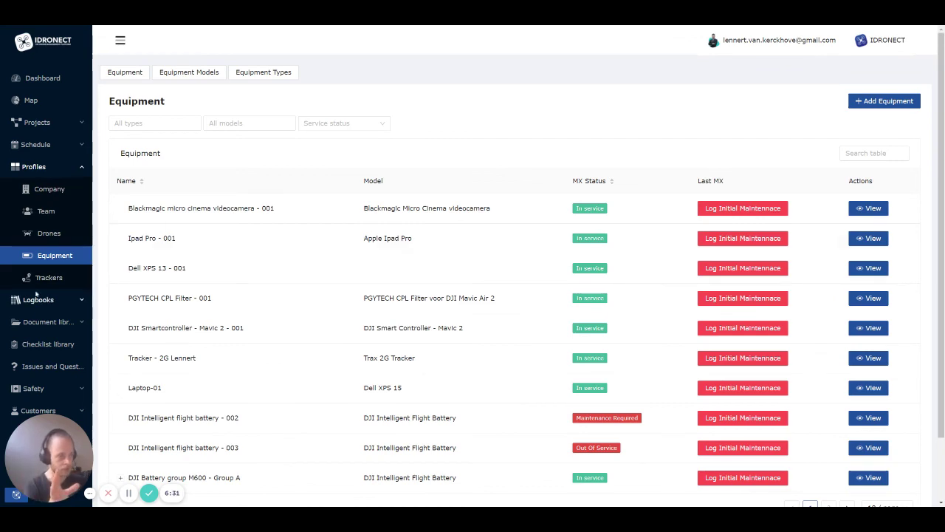
scroll(675, 211, "down", 1)
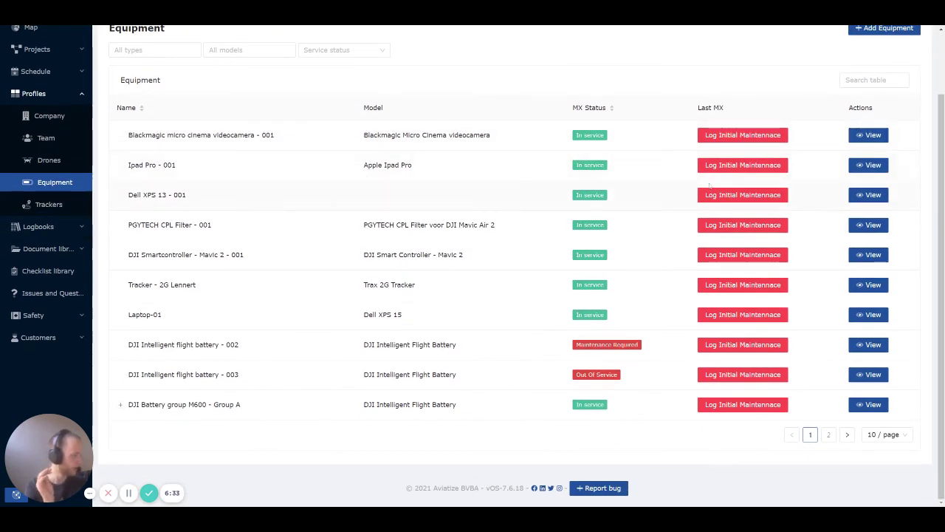
scroll(296, 287, "up", 1)
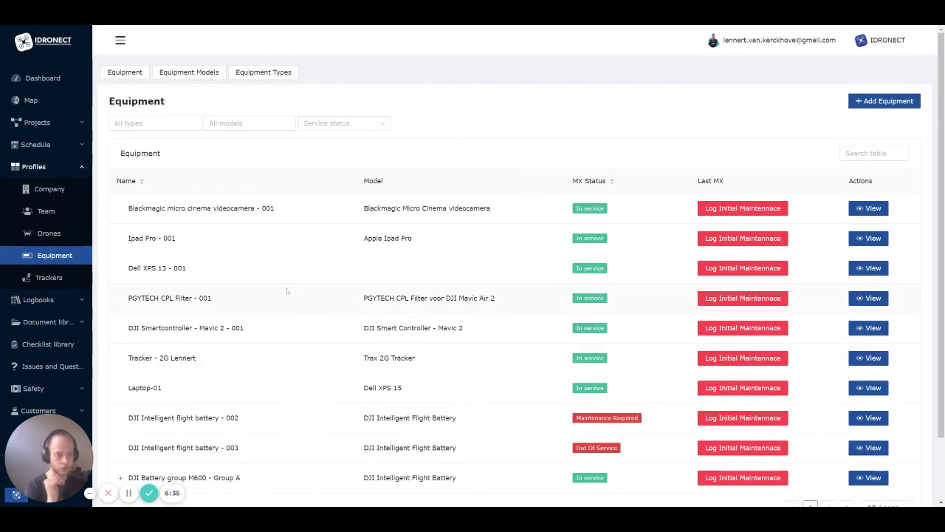